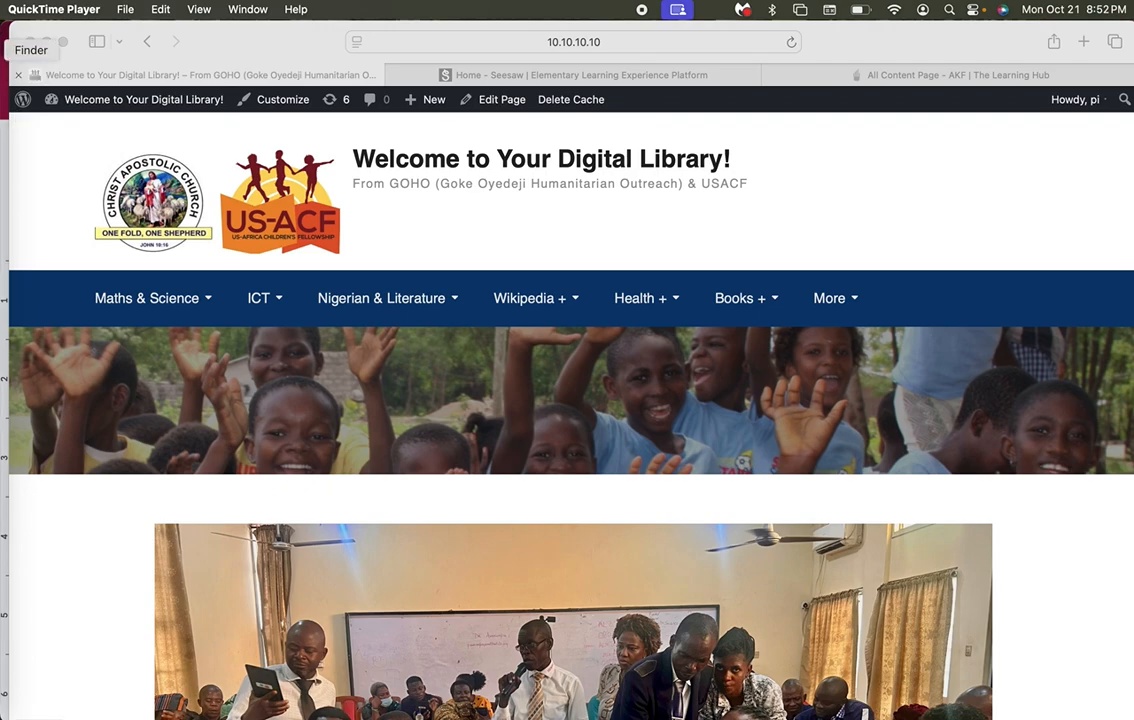
# - Look at the PDF files in Finder's new downloads folder and return to the digital library site in Safari
pyautogui.click(2, 50)
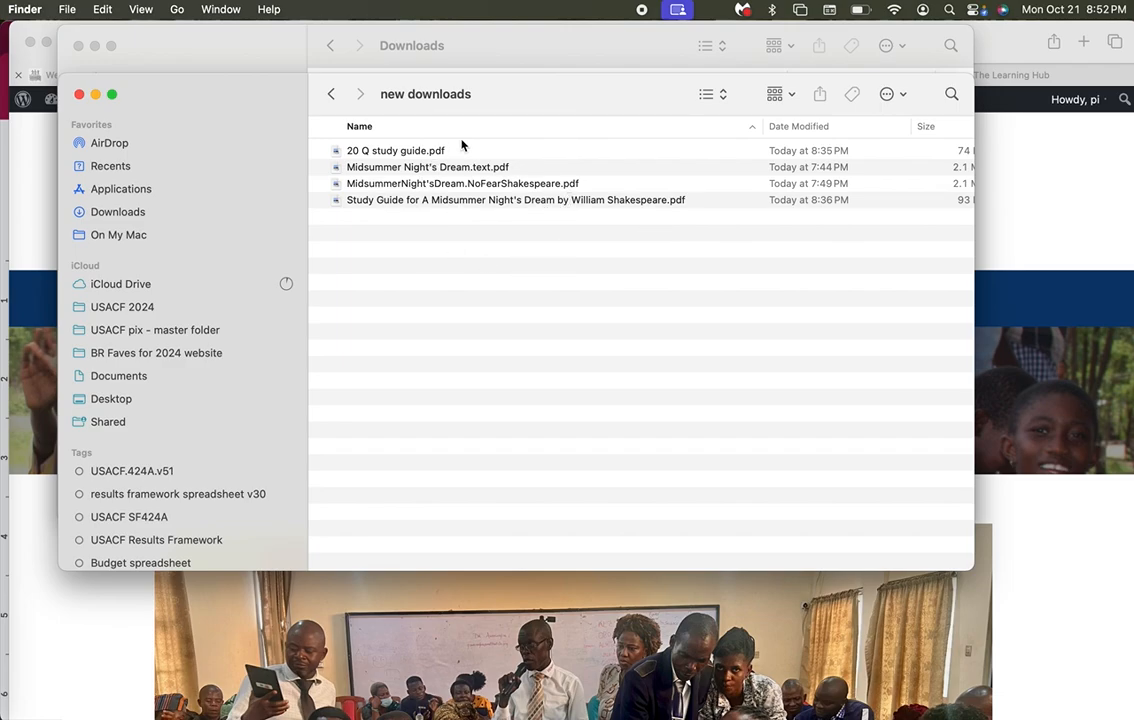
pyautogui.click(1020, 233)
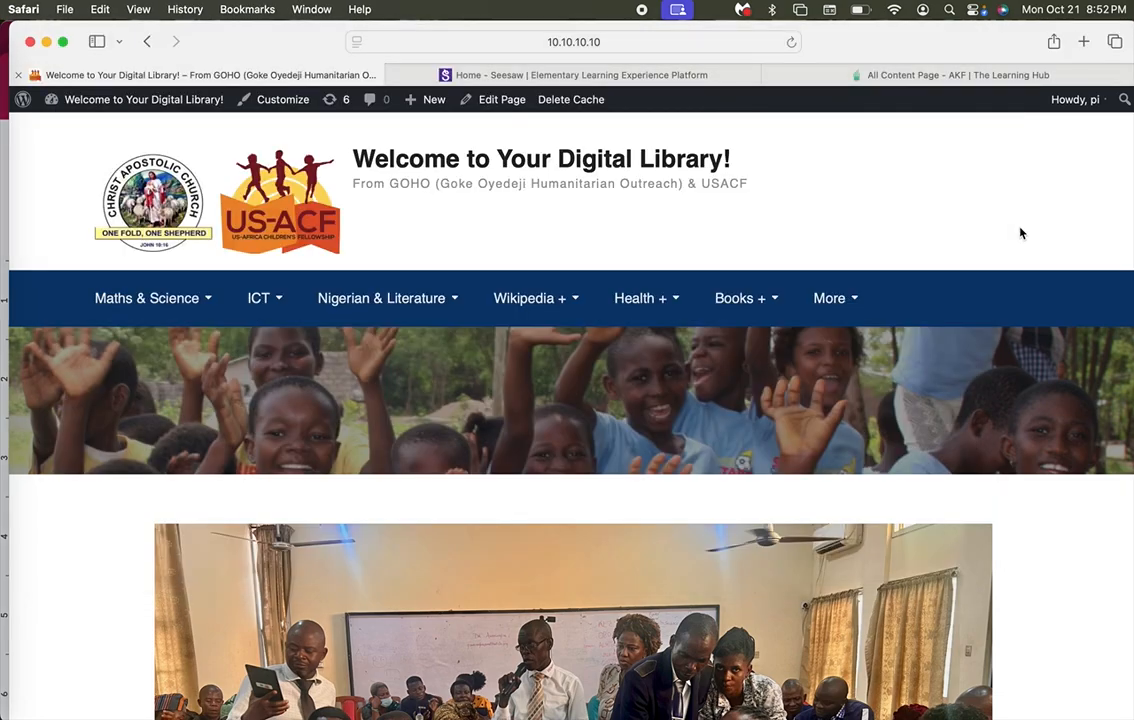
# - Open the site's WordPress dashboard at 10.10.10.10/html/wordpress/wp-admin
pyautogui.click(563, 43)
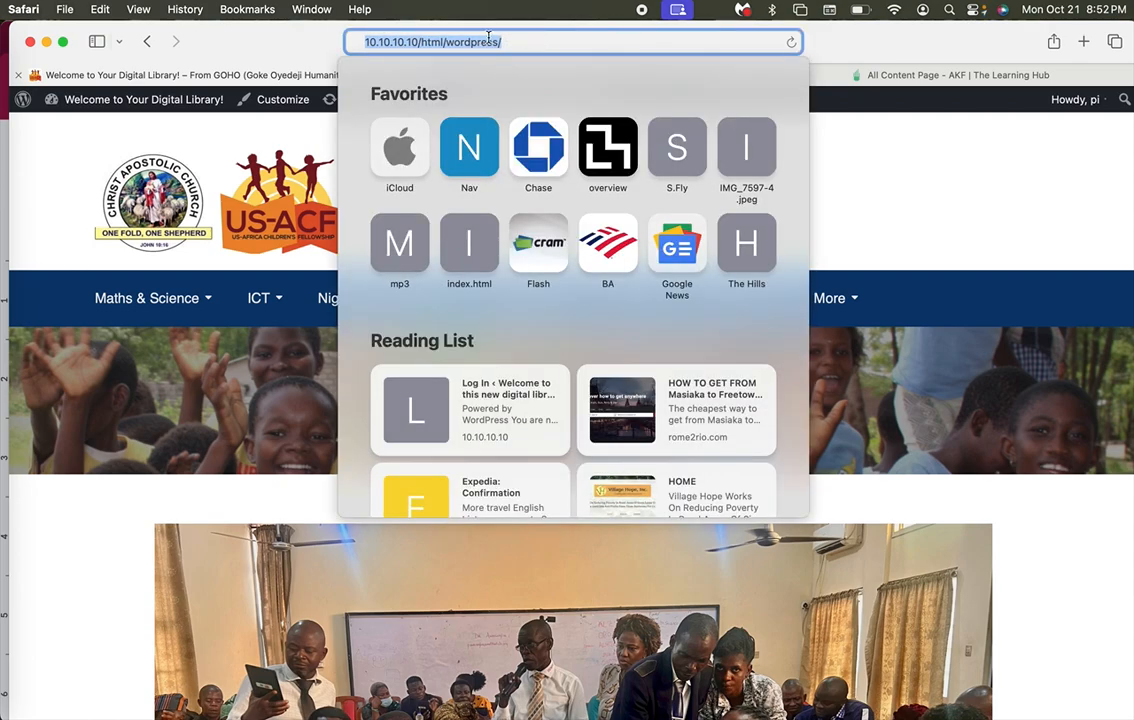
pyautogui.click(521, 41)
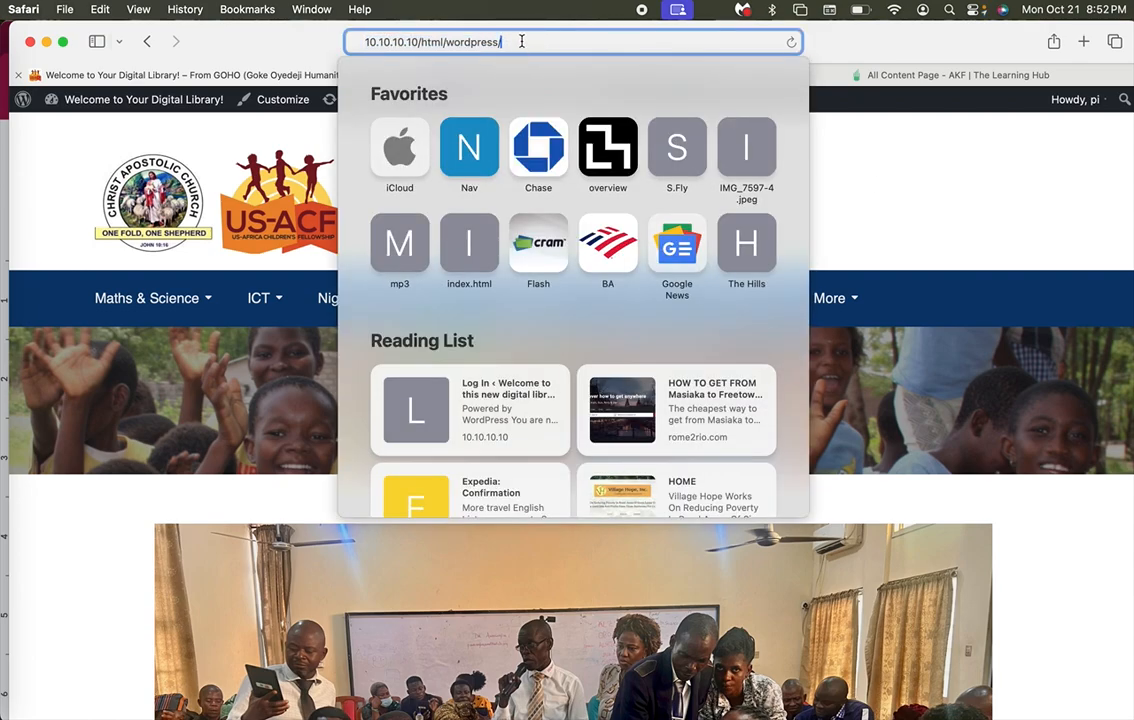
pyautogui.write('wp')
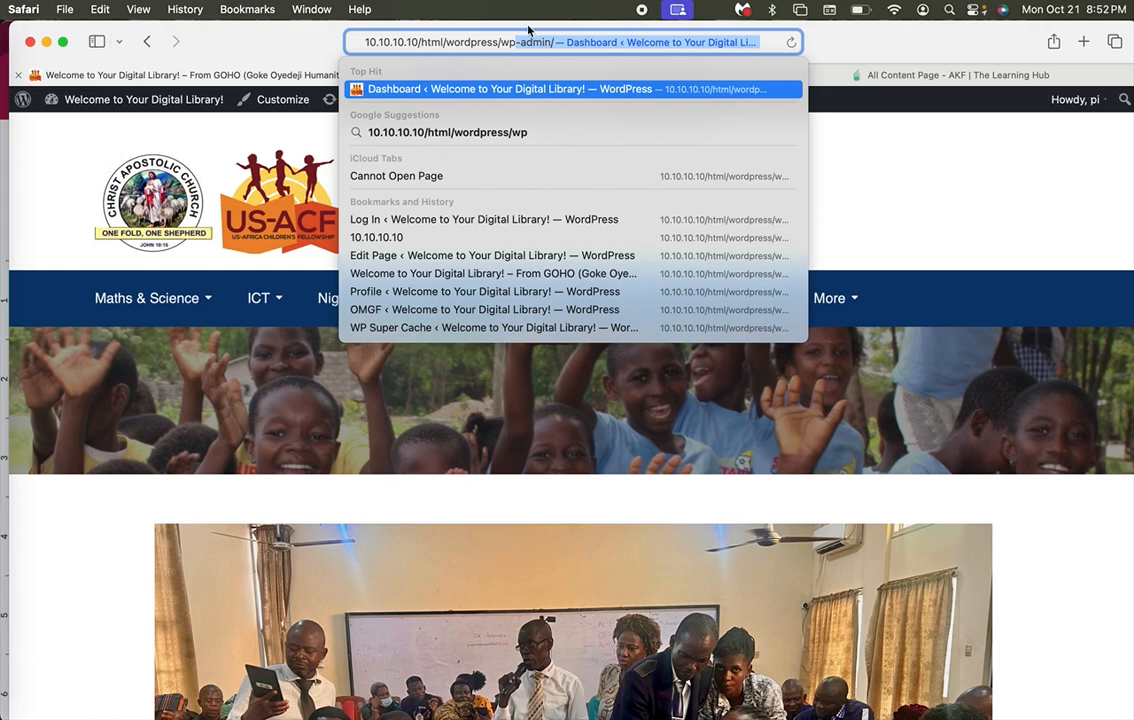
pyautogui.write('-admin')
pyautogui.press('Return')
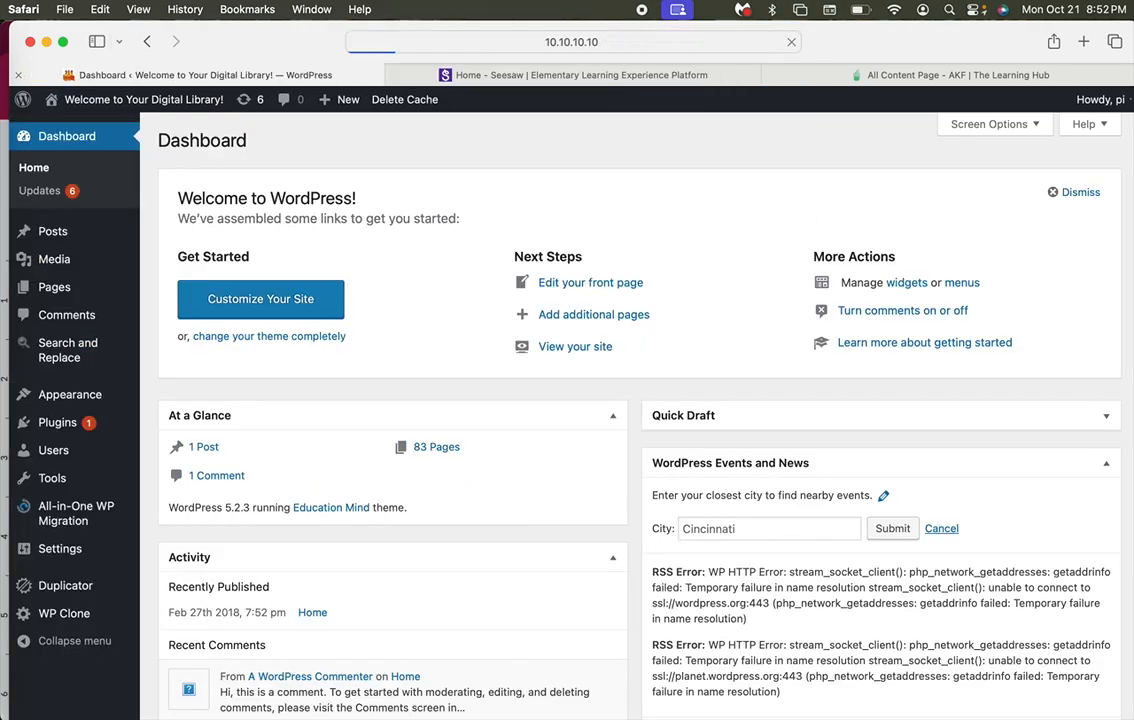
# - Log out of WordPress and log back in with the username pi and the account password
pyautogui.moveTo(1098, 101)
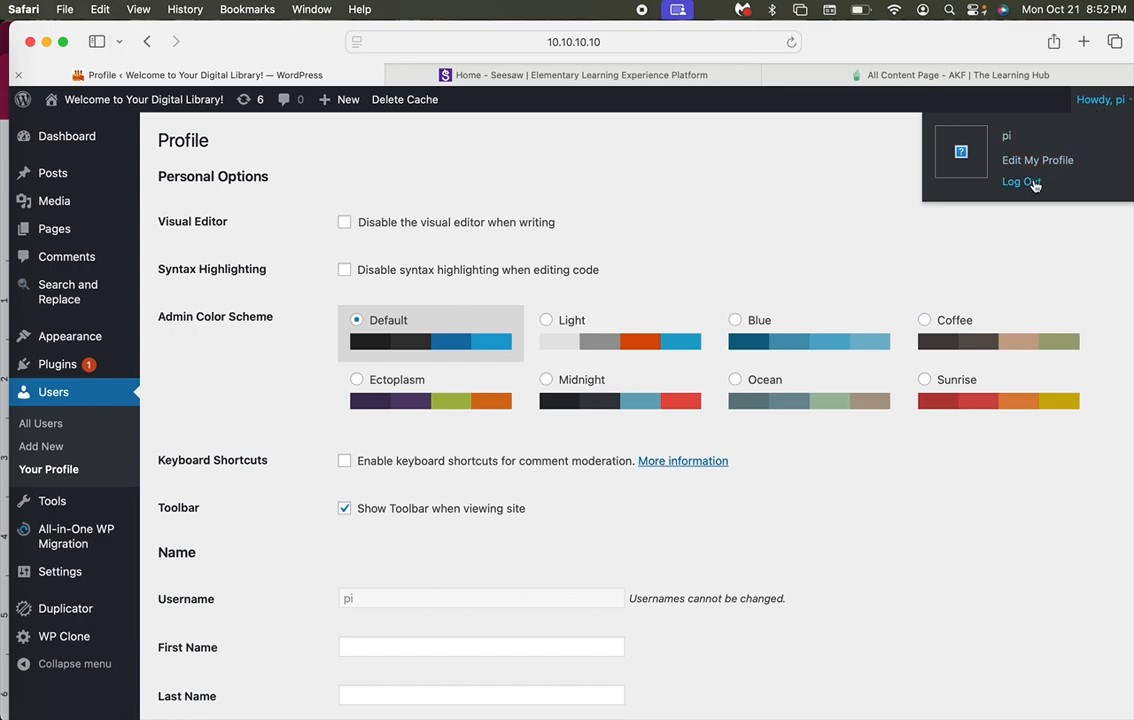
pyautogui.click(1022, 182)
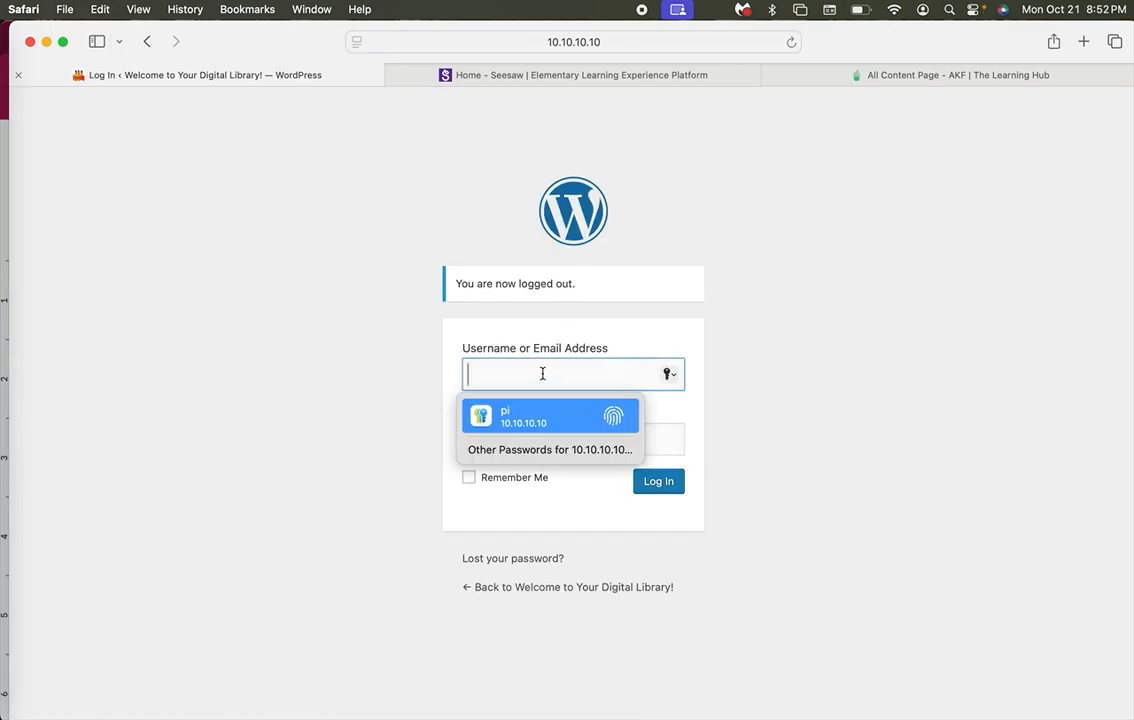
pyautogui.write('pi')
pyautogui.click(638, 445)
pyautogui.write('******')
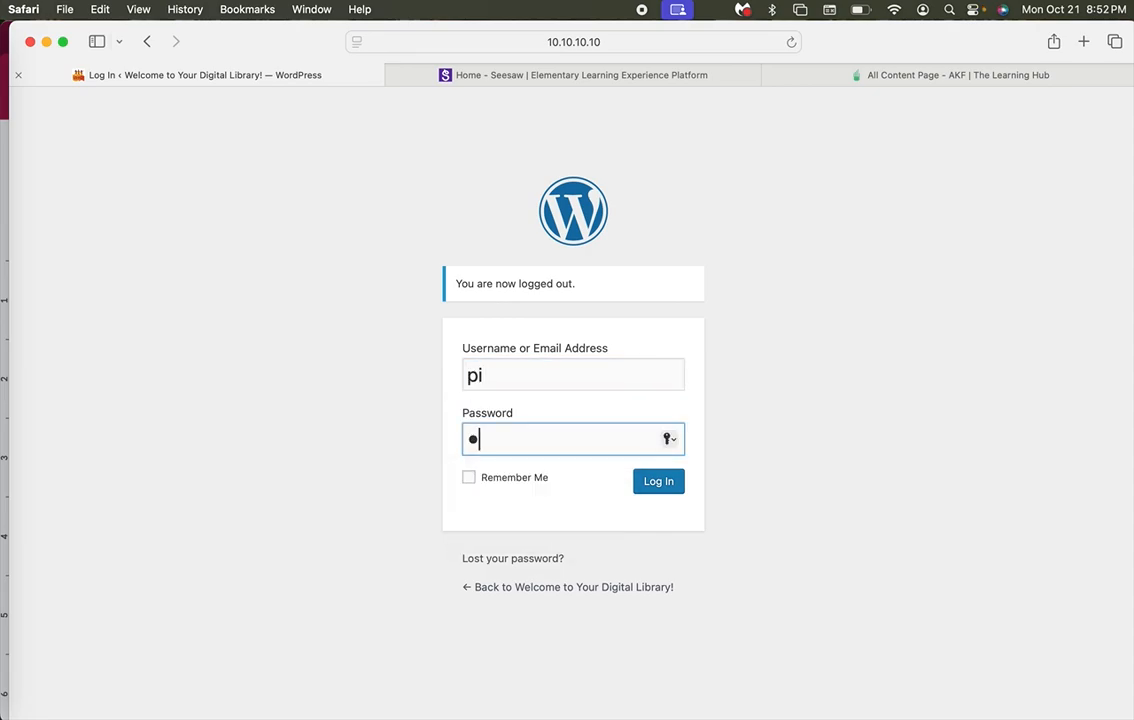
pyautogui.press('Return')
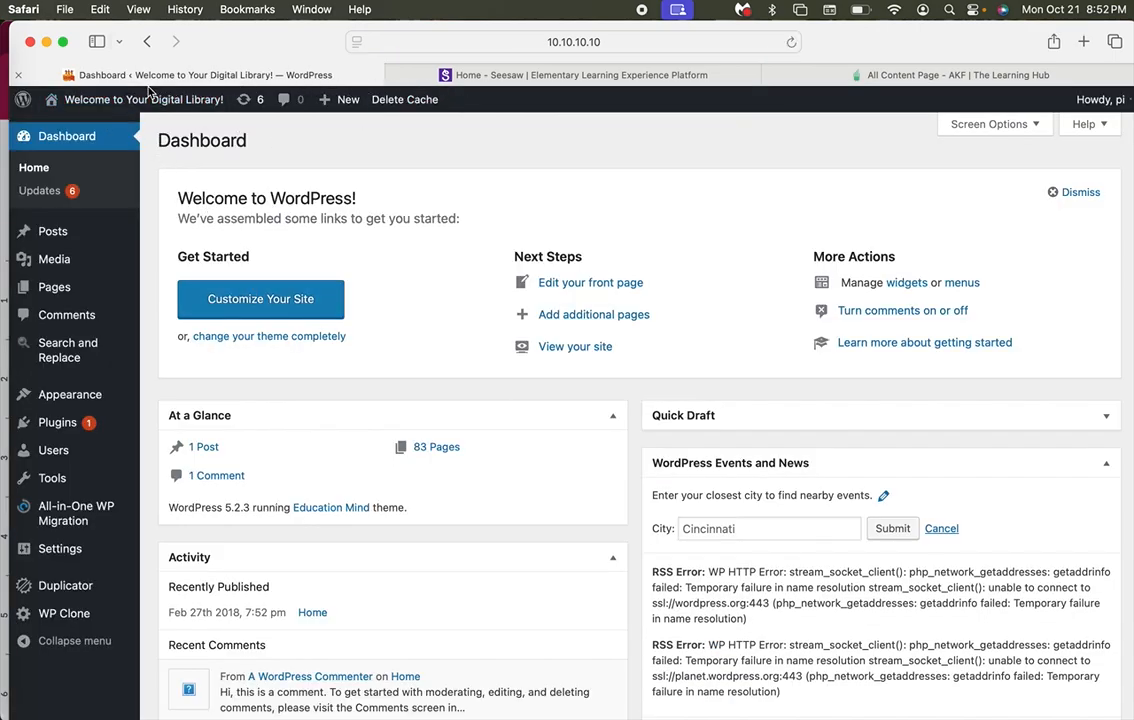
# - Create a new page titled "New Nigeria Web Resources" and publish it
pyautogui.moveTo(115, 103)
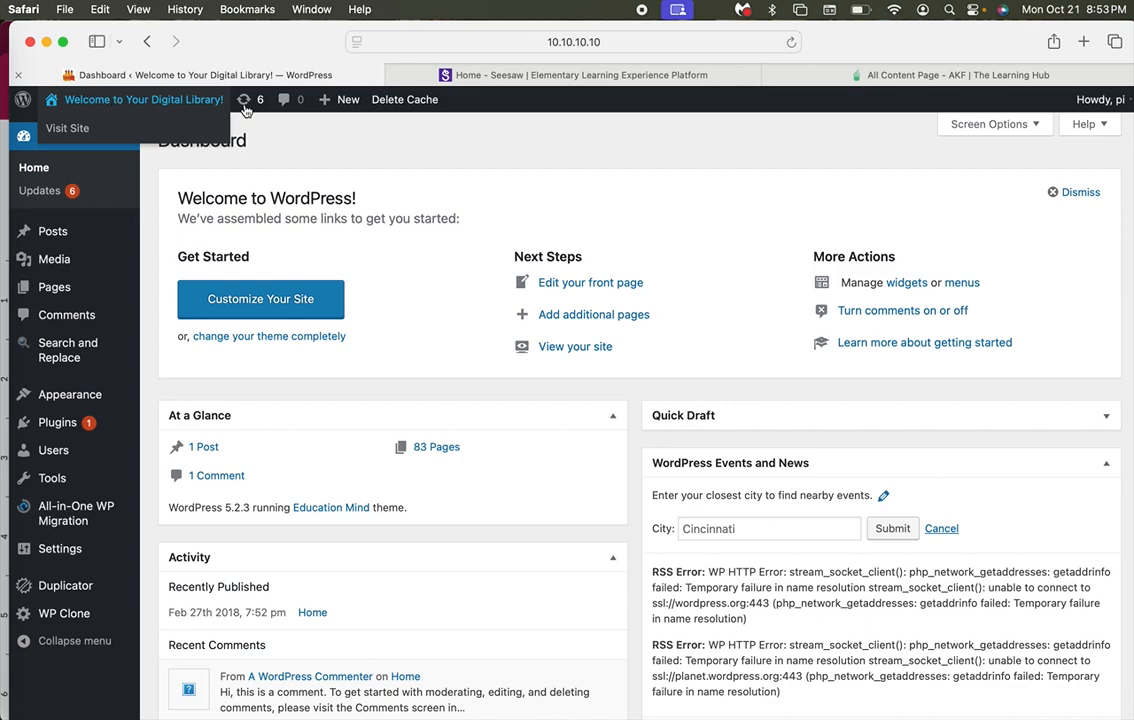
pyautogui.moveTo(354, 105)
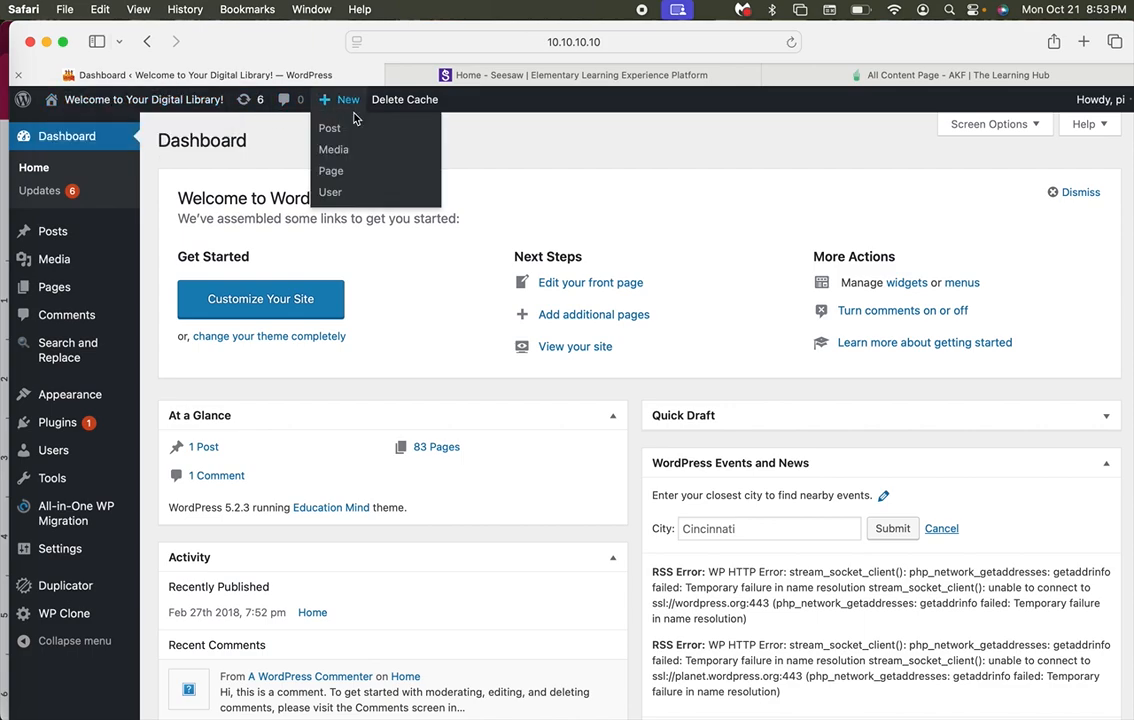
pyautogui.click(334, 172)
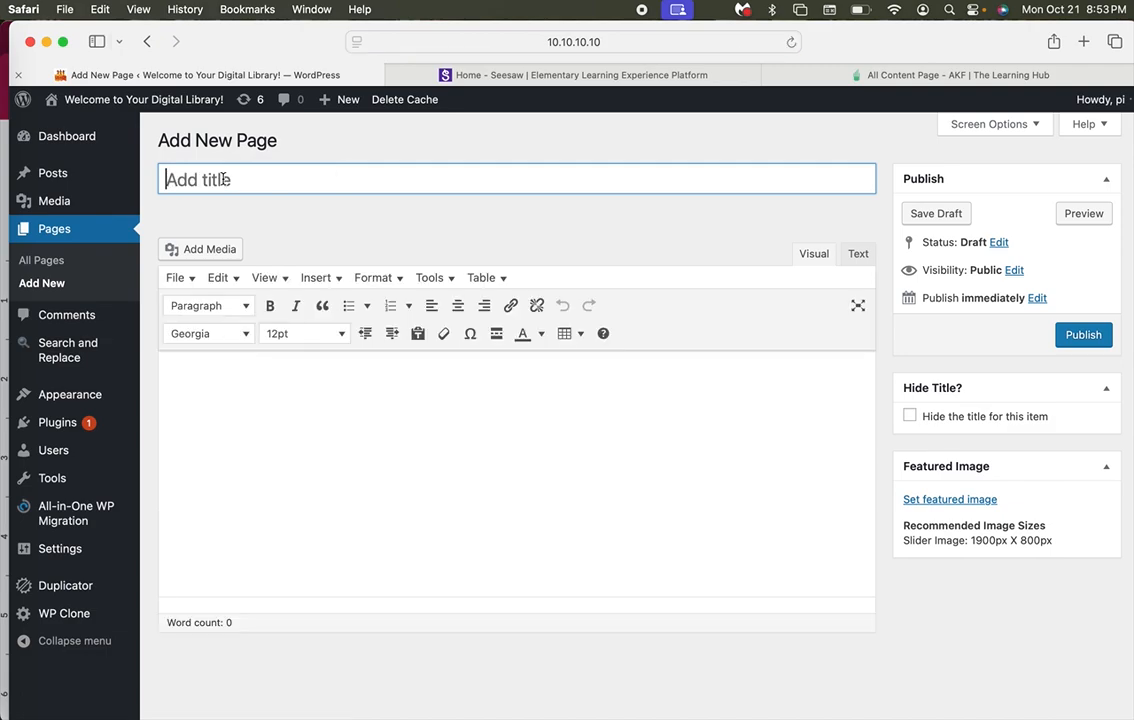
pyautogui.write('N')
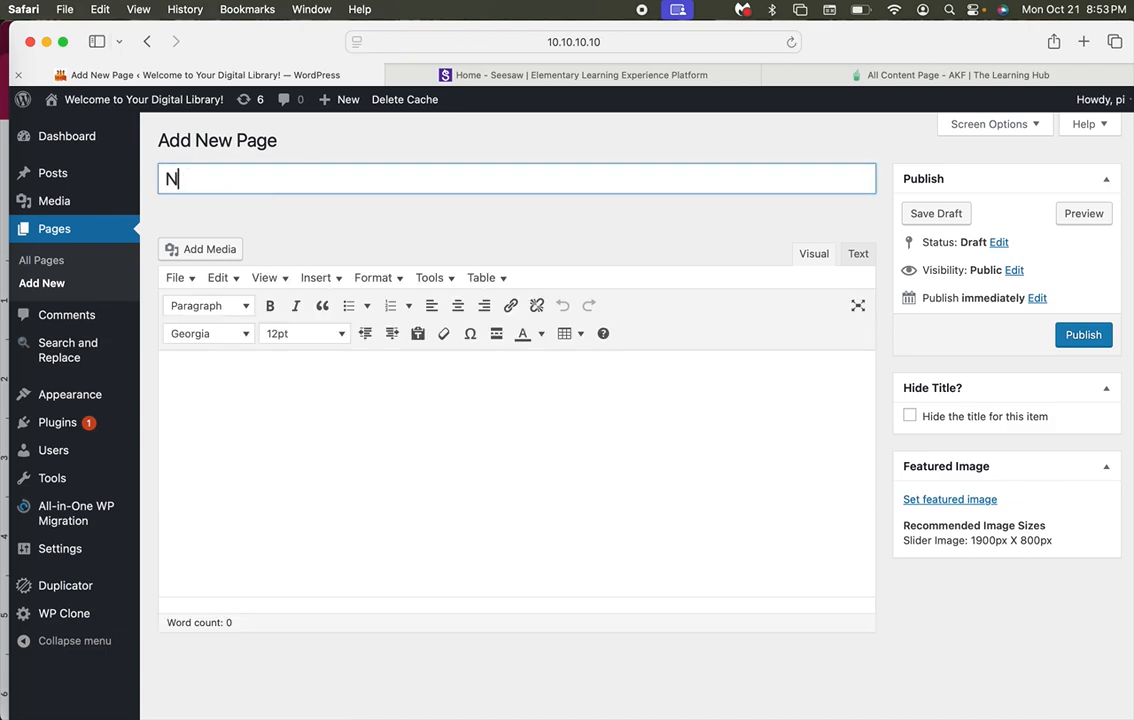
pyautogui.write('ew Nigeria ')
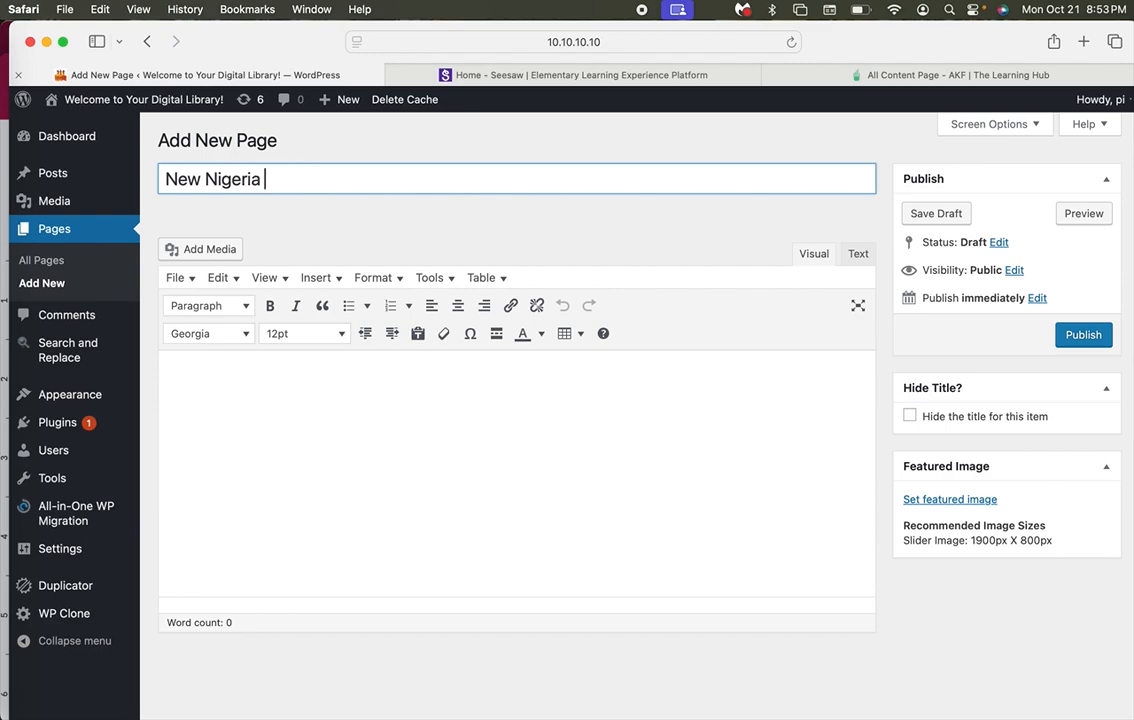
pyautogui.write('Web Resources')
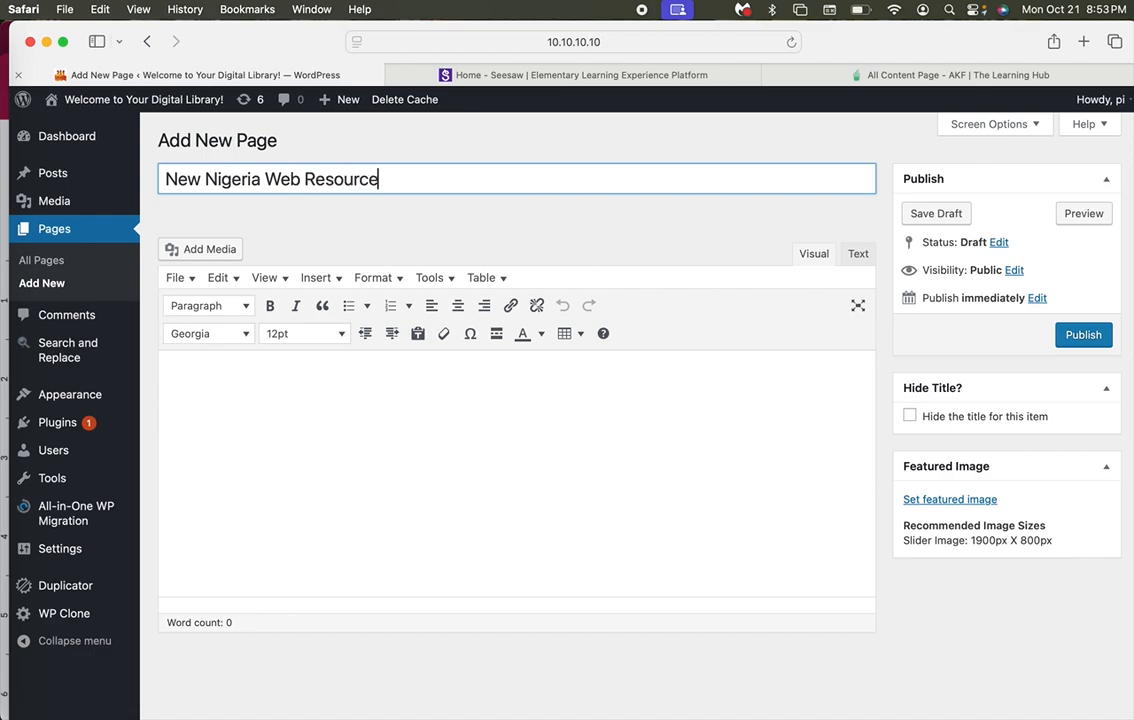
pyautogui.click(1085, 334)
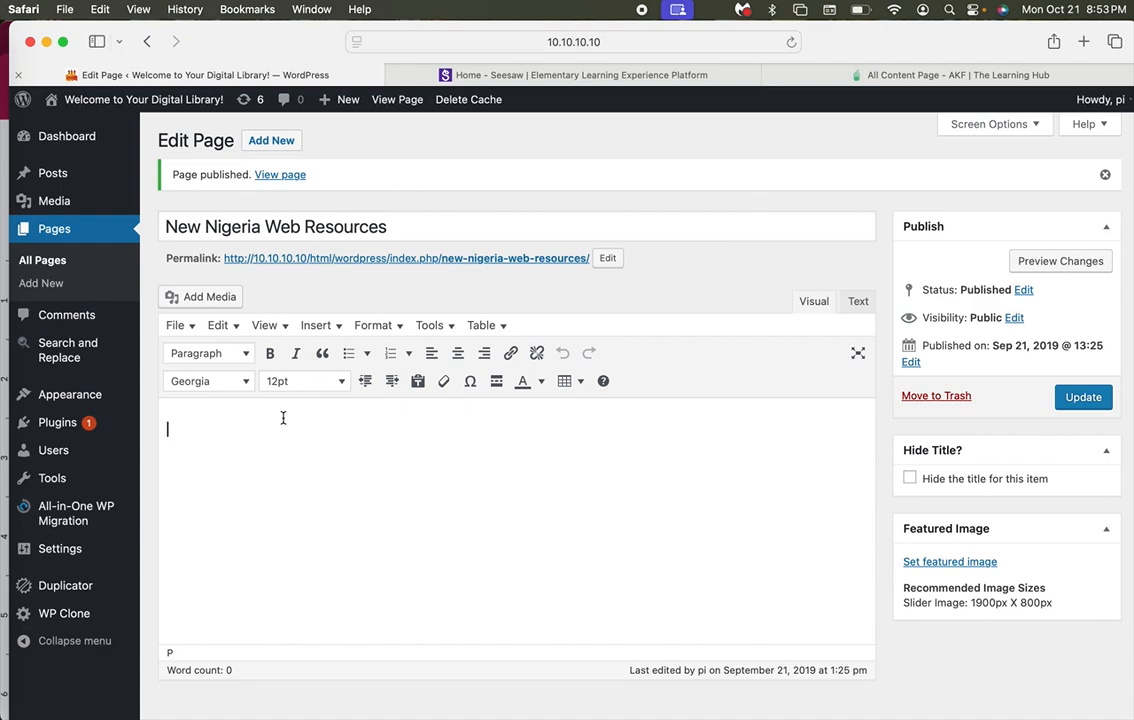
# - Write "Four Great Resources from the Web" in the page body, correcting the misspelled word "Resources"
pyautogui.write('Four Great Resrouce')
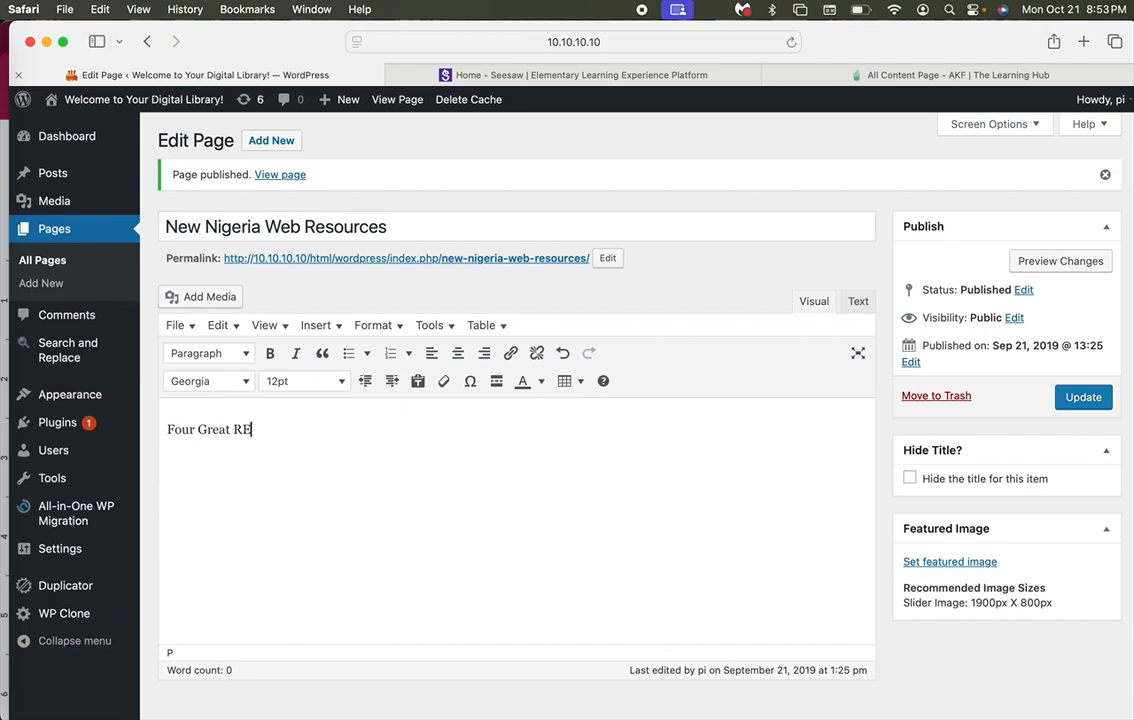
pyautogui.write('s from the Web')
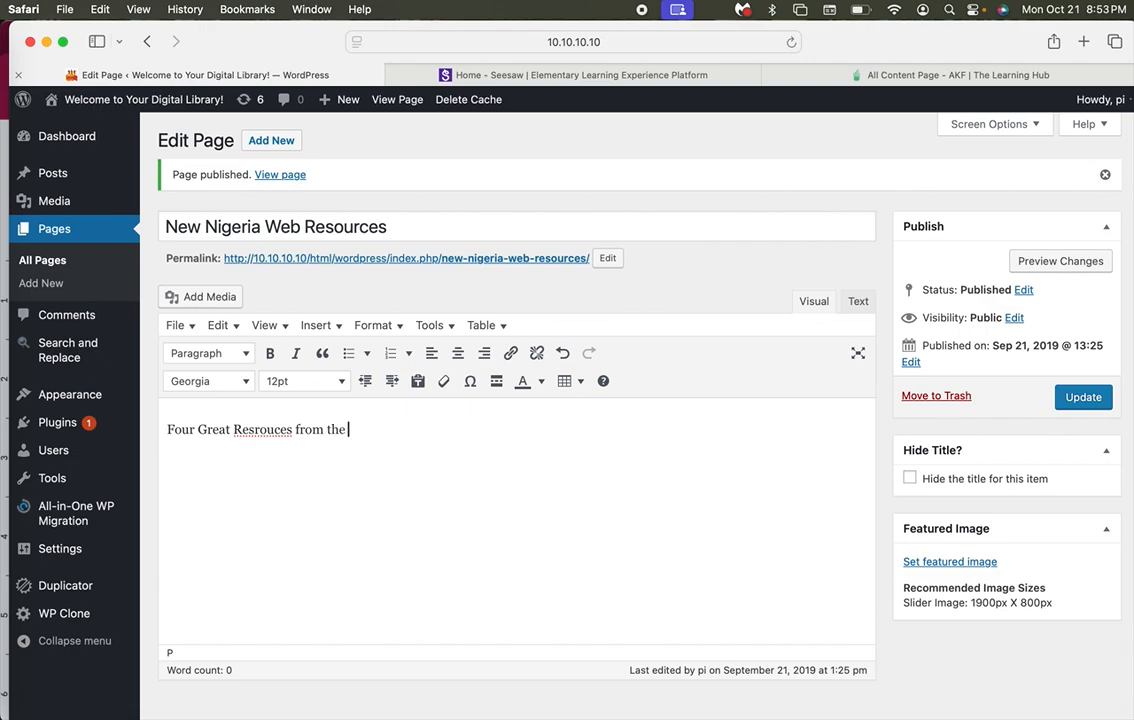
pyautogui.doubleClick(259, 429)
pyautogui.write('Reso')
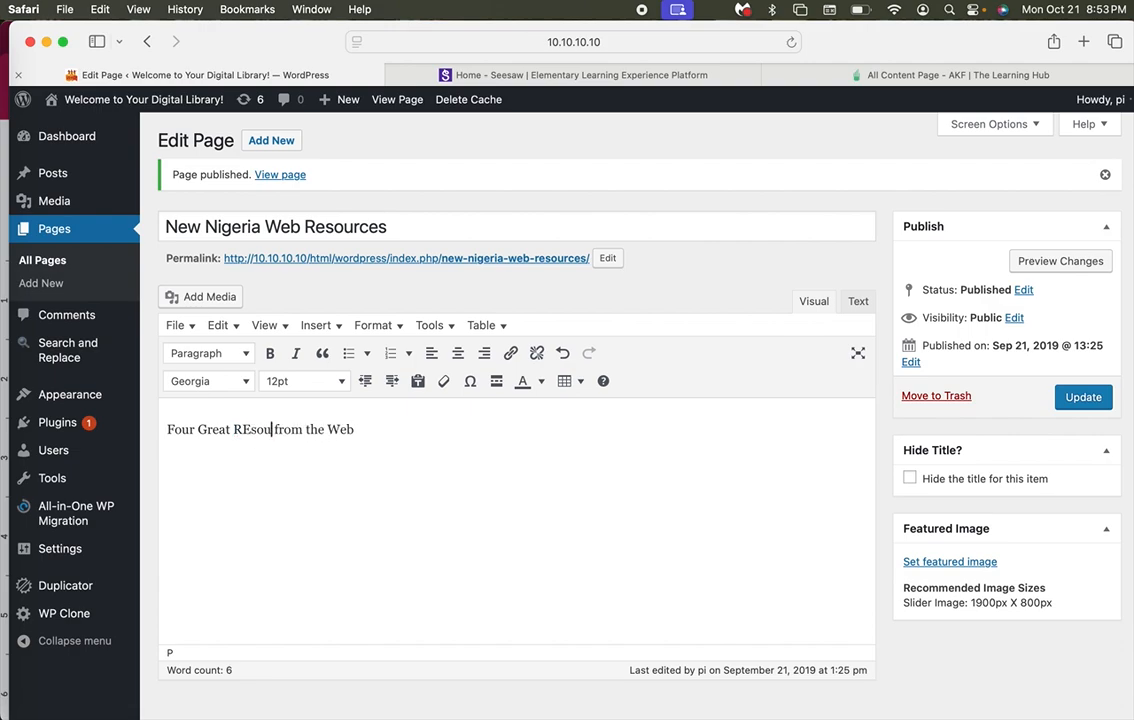
pyautogui.press('BackSpace')
pyautogui.press('BackSpace')
pyautogui.write('sources')
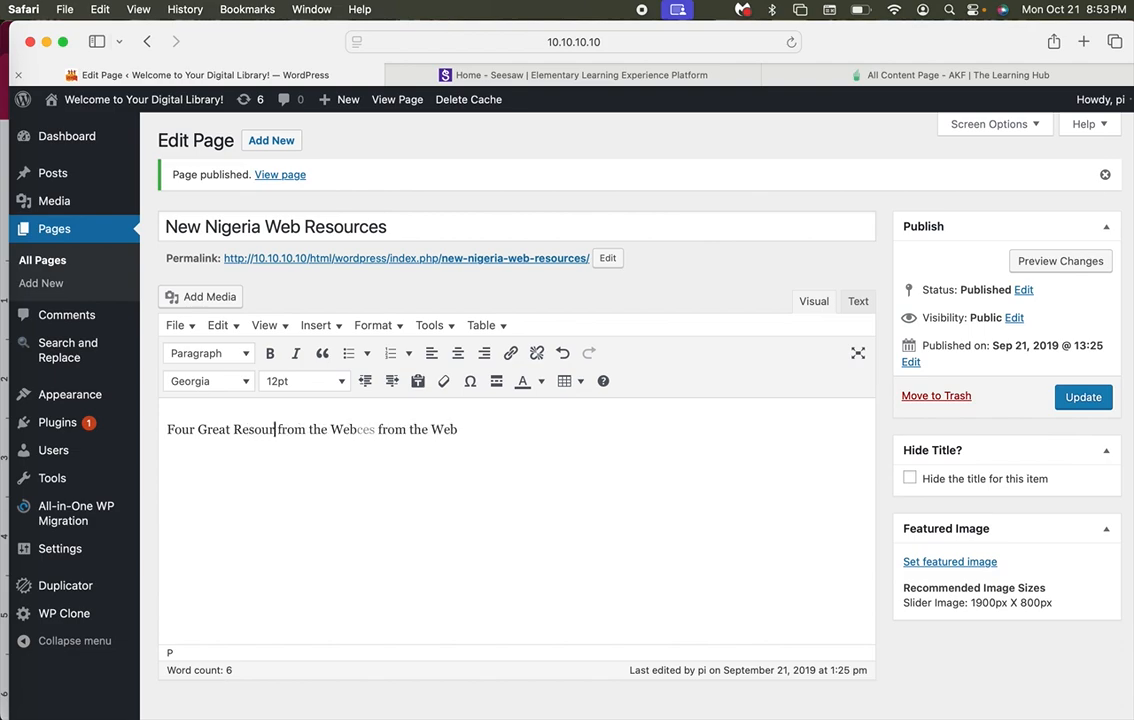
# - Format the "Four Great Resources from the Web" line as a centred, dark reddish-brown Heading 1 and start a new paragraph below it
pyautogui.moveTo(407, 428); pyautogui.dragTo(144, 427)
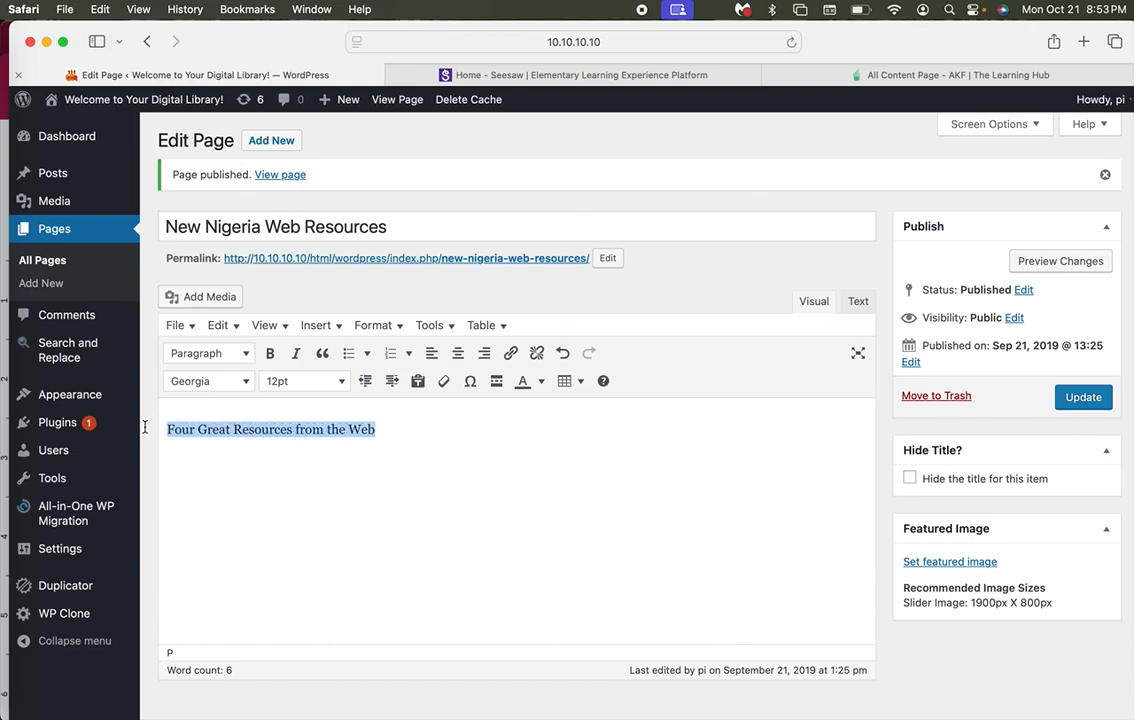
pyautogui.click(457, 354)
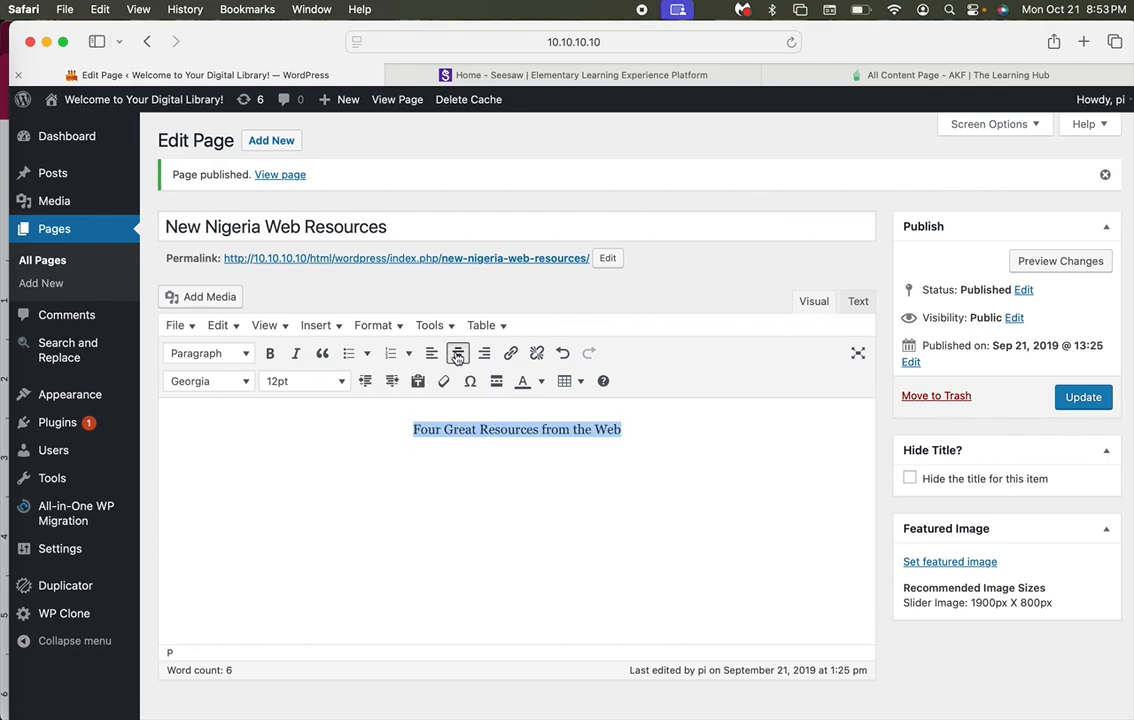
pyautogui.click(541, 382)
pyautogui.click(476, 436)
pyautogui.click(223, 354)
pyautogui.click(223, 410)
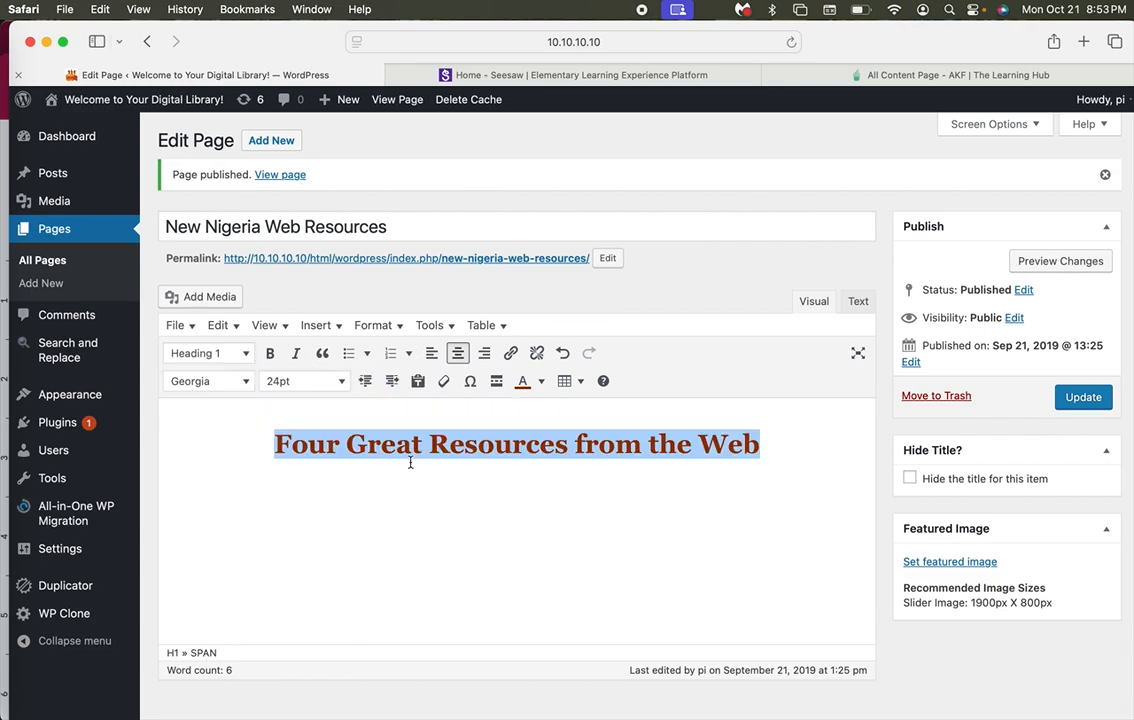
pyautogui.click(776, 457)
pyautogui.press('Return')
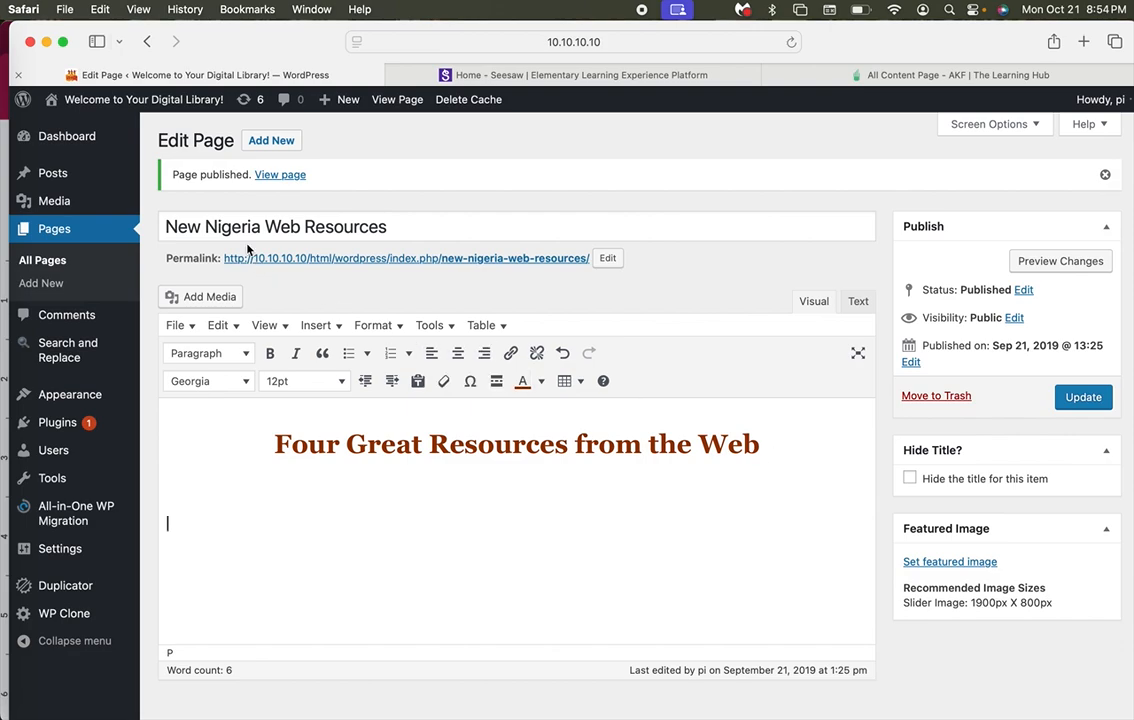
# - Upload all four PDFs from the new downloads folder to the media library and insert them into the page as media file links
pyautogui.click(205, 298)
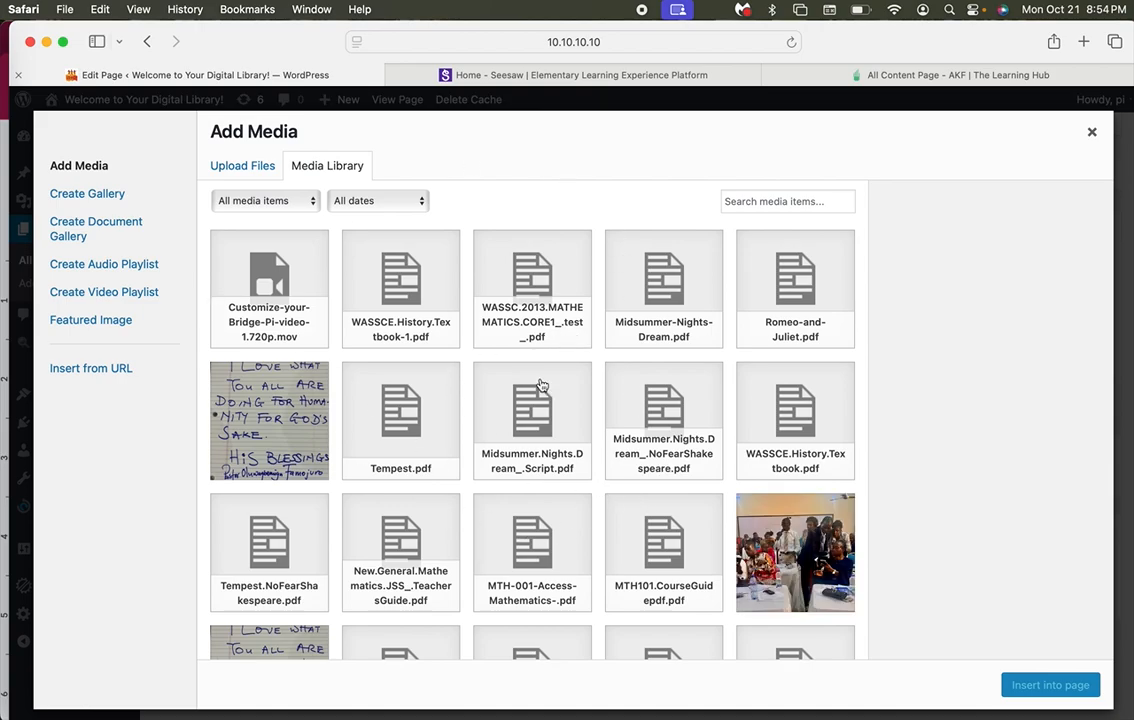
pyautogui.click(247, 168)
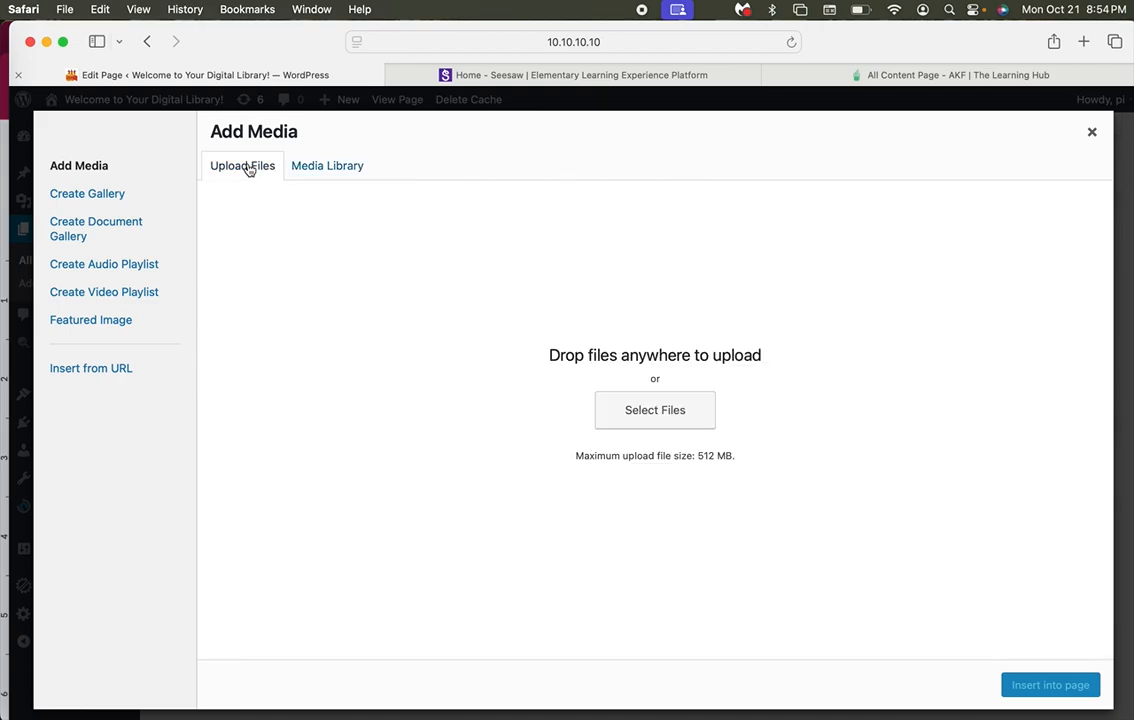
pyautogui.click(655, 410)
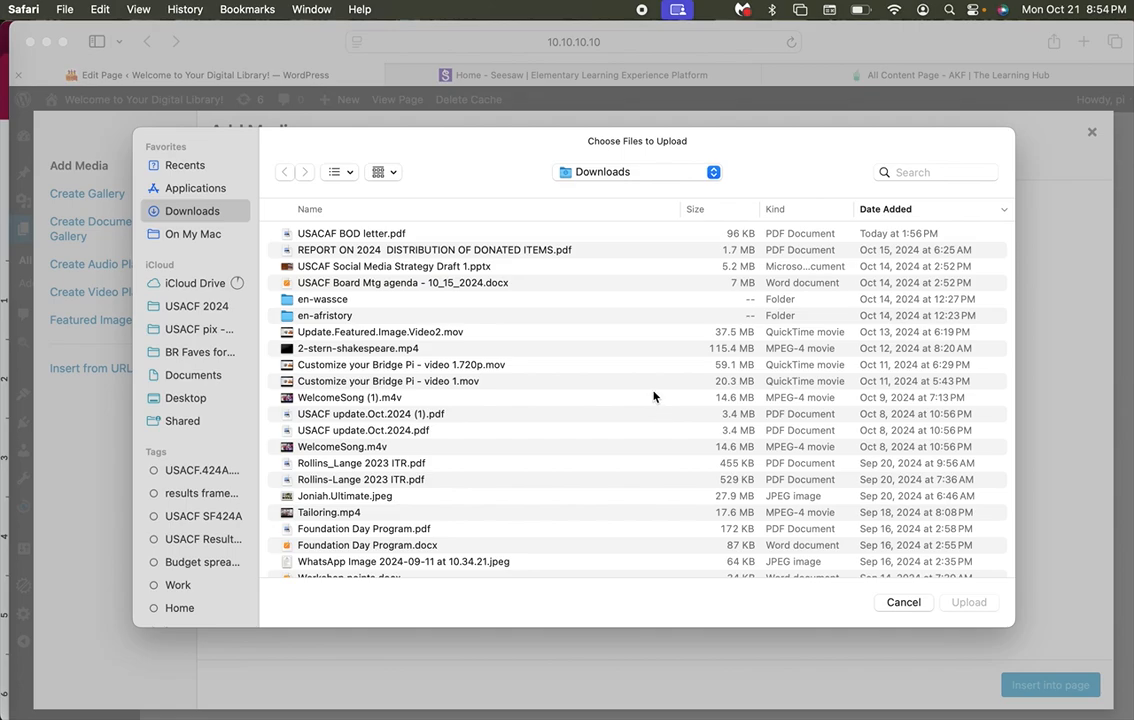
pyautogui.click(636, 174)
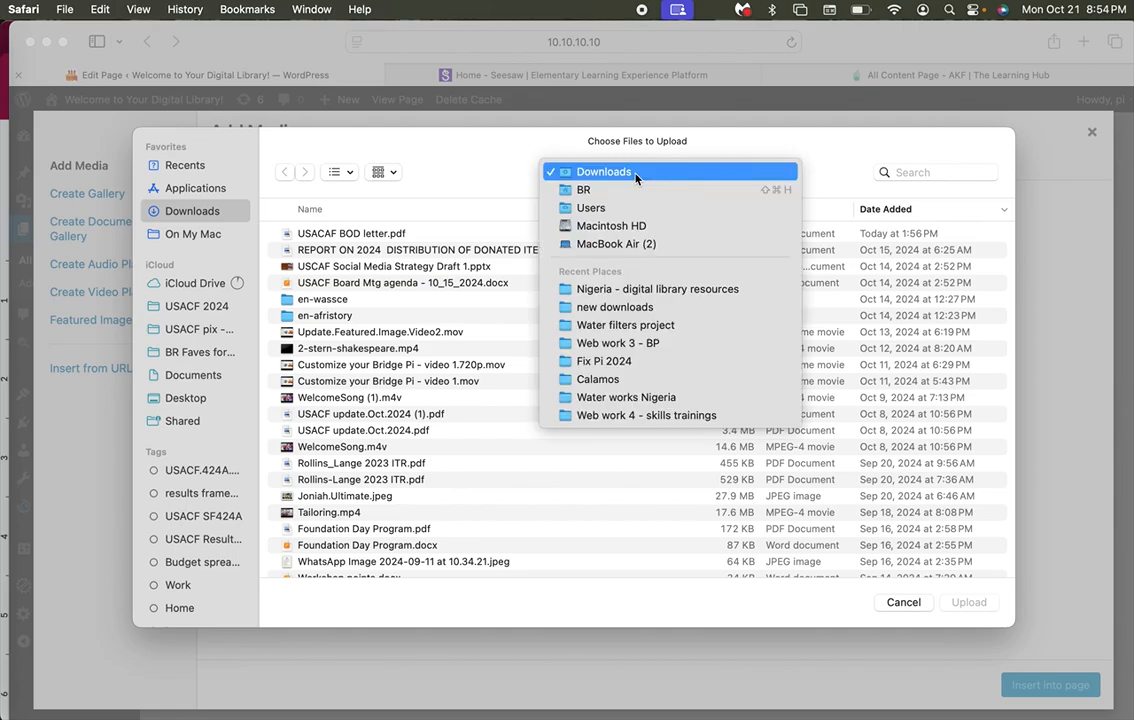
pyautogui.click(647, 309)
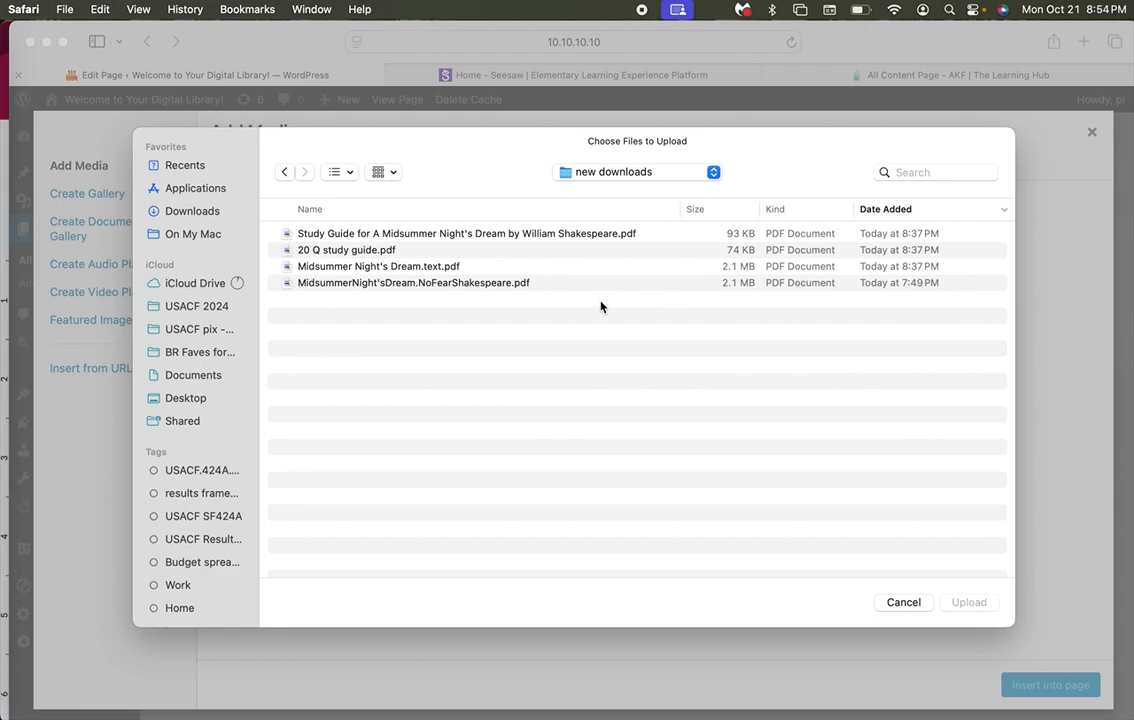
pyautogui.press('super+a')
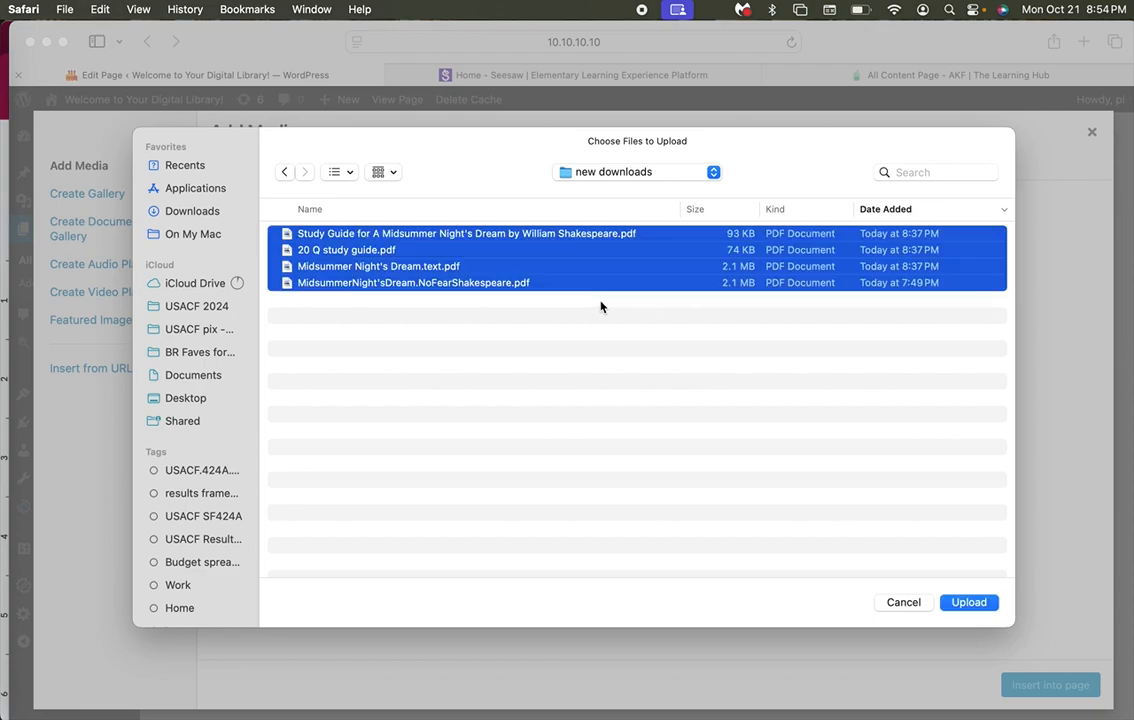
pyautogui.click(967, 602)
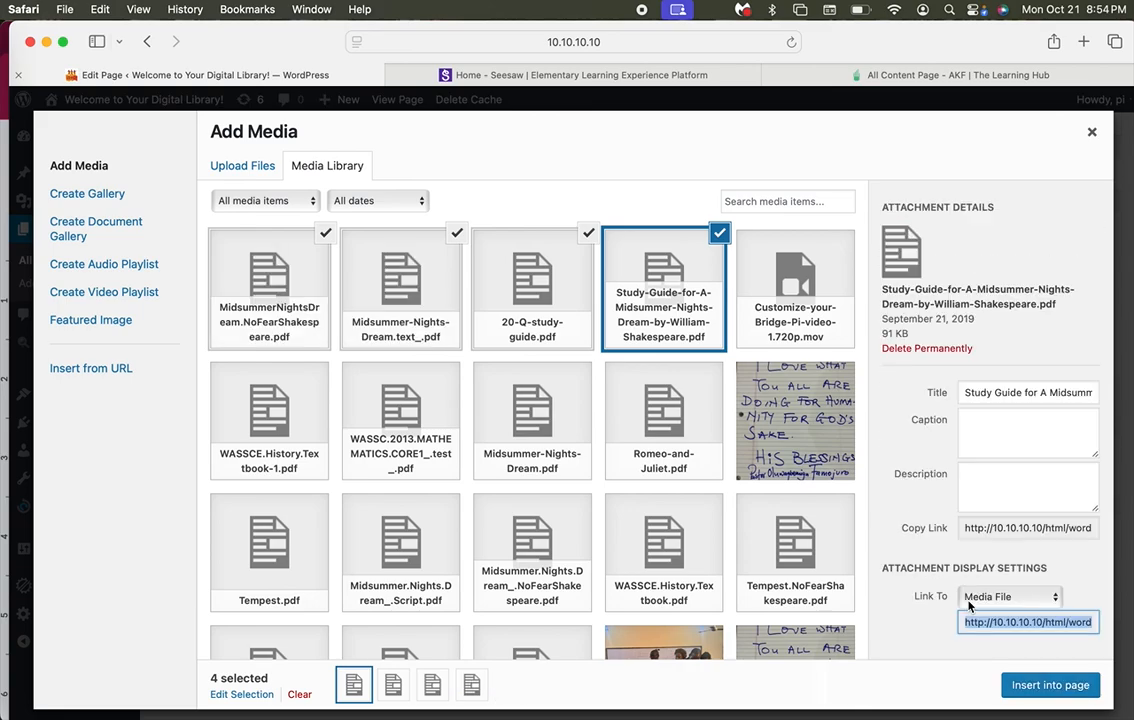
pyautogui.click(1048, 684)
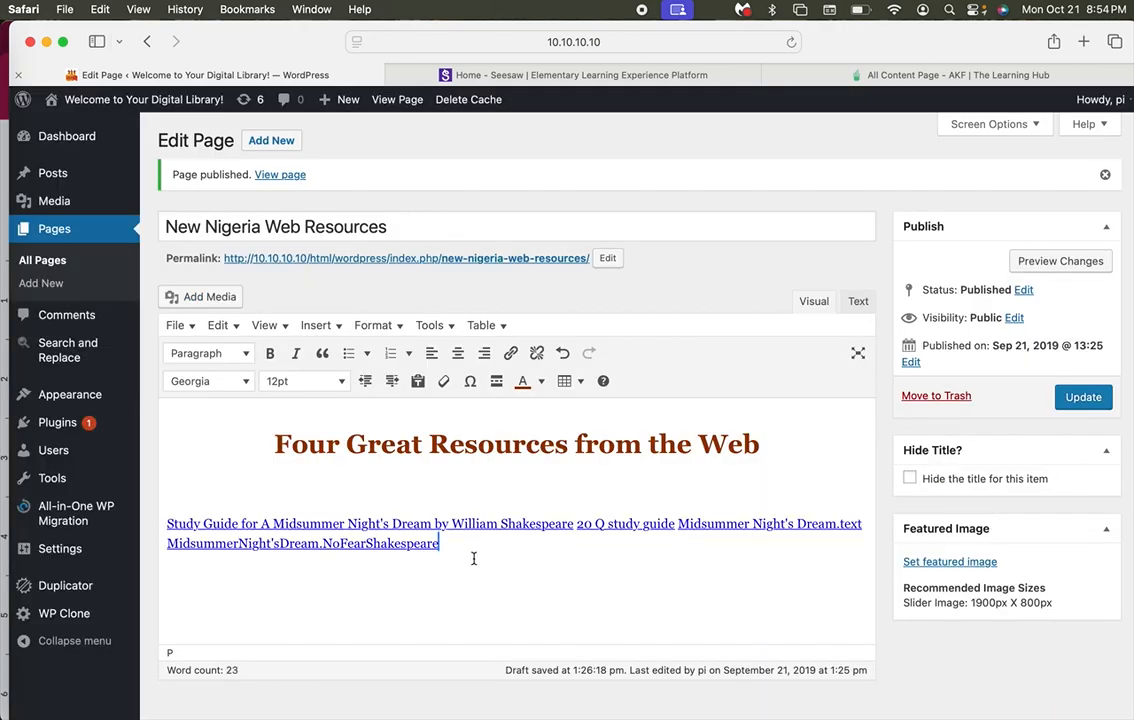
# - Put each of the four PDF links in the page body on its own line
pyautogui.click(576, 524)
pyautogui.press('Return')
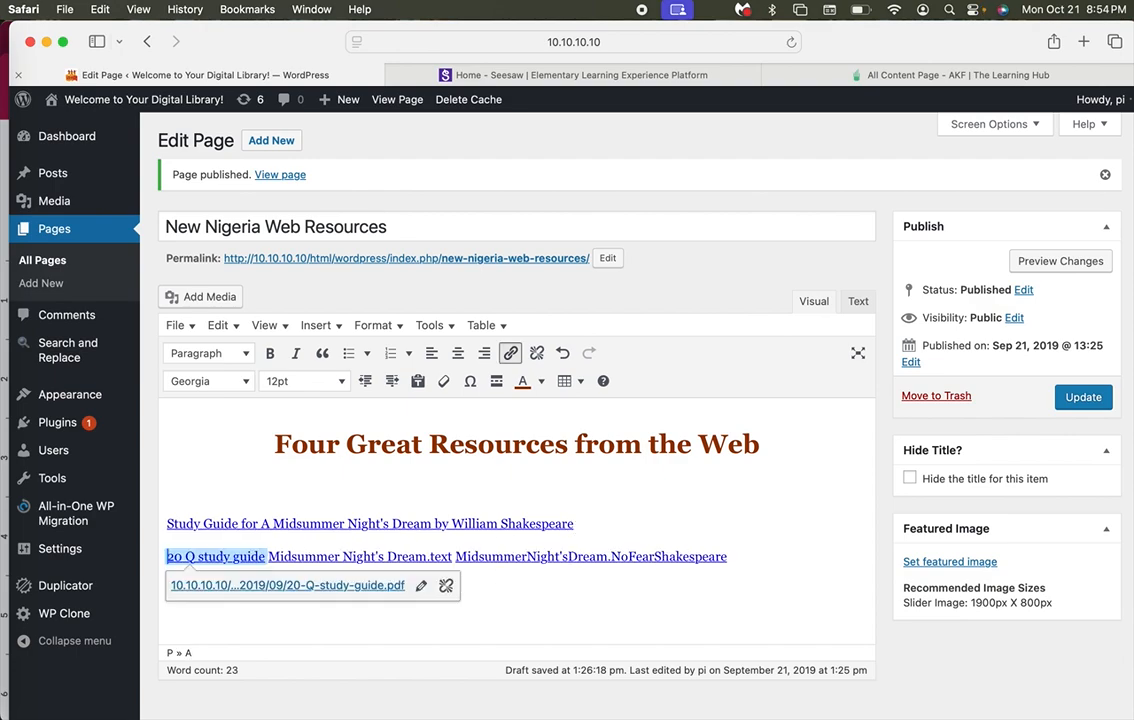
pyautogui.click(456, 556)
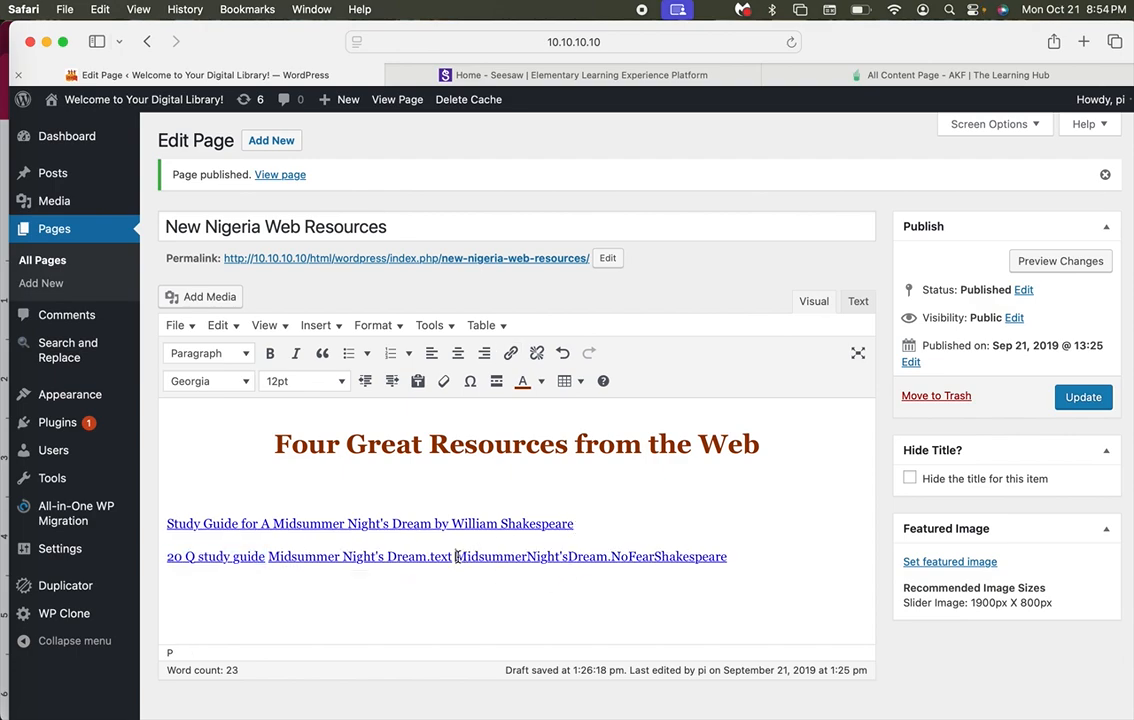
pyautogui.press('Return')
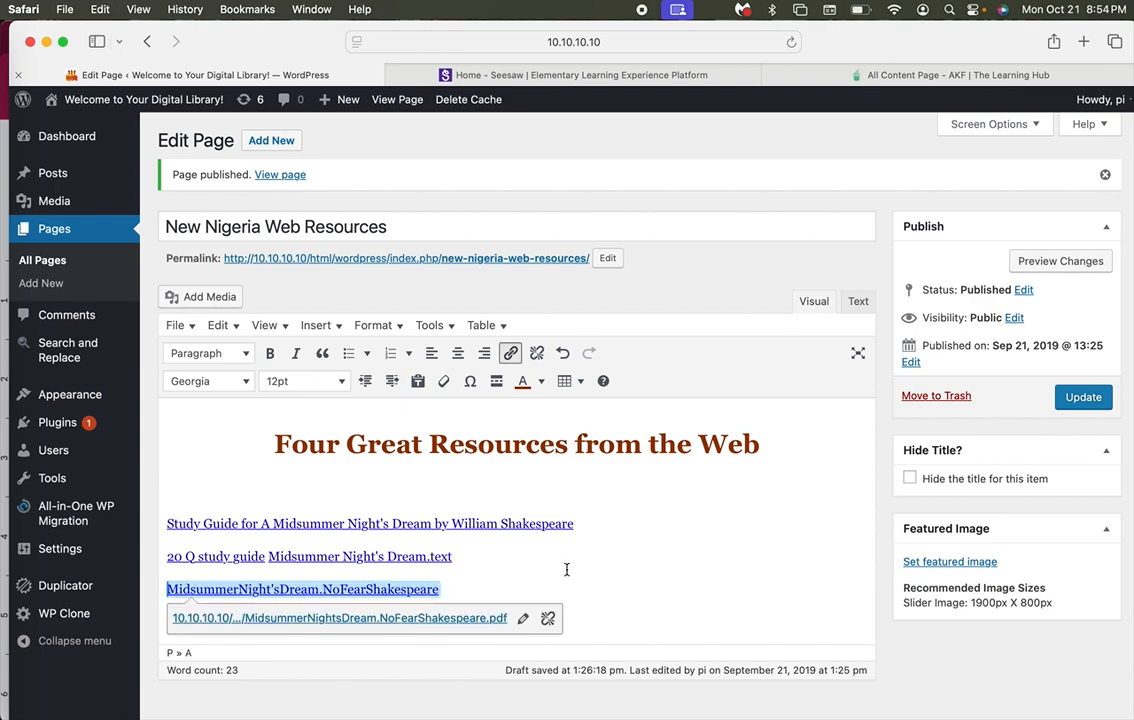
pyautogui.scroll(-1, 566, 570)
pyautogui.scroll(-1, 566, 570)
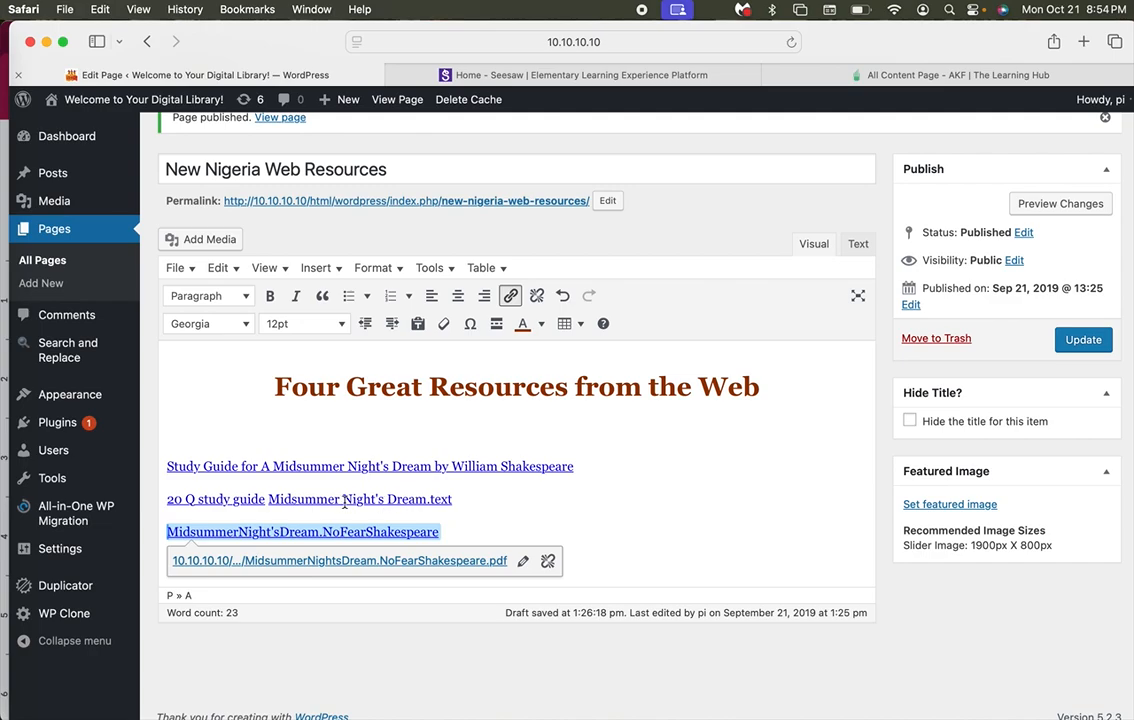
pyautogui.click(268, 501)
pyautogui.press('Return')
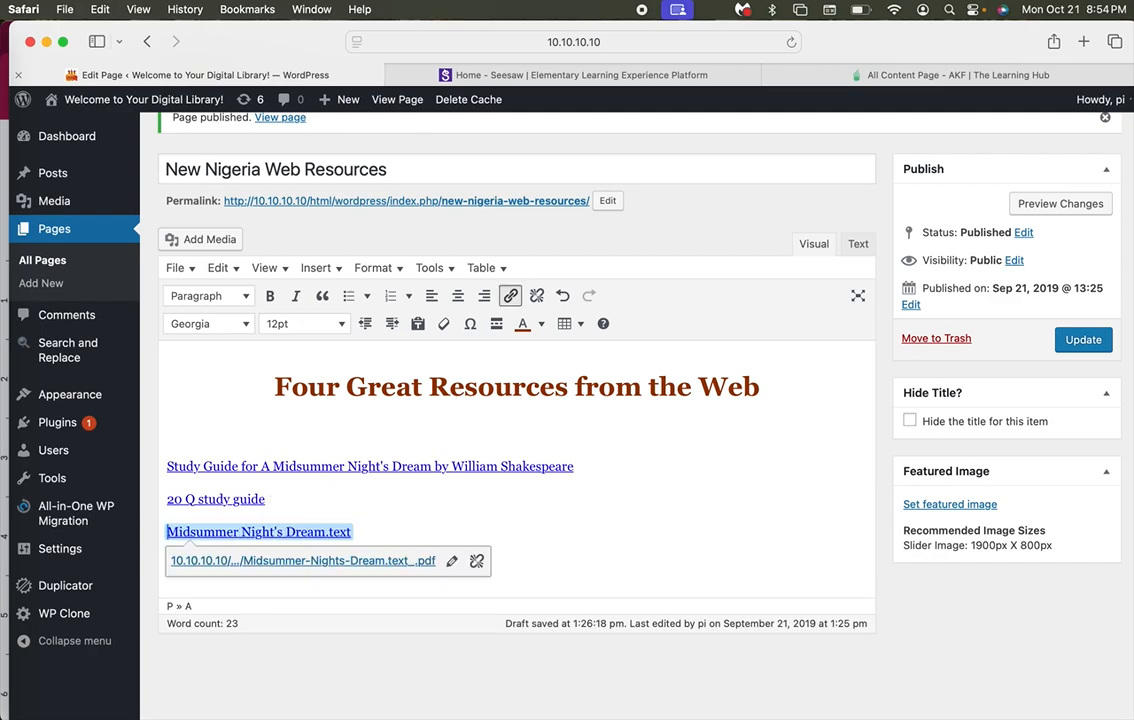
pyautogui.click(529, 541)
pyautogui.press('Return')
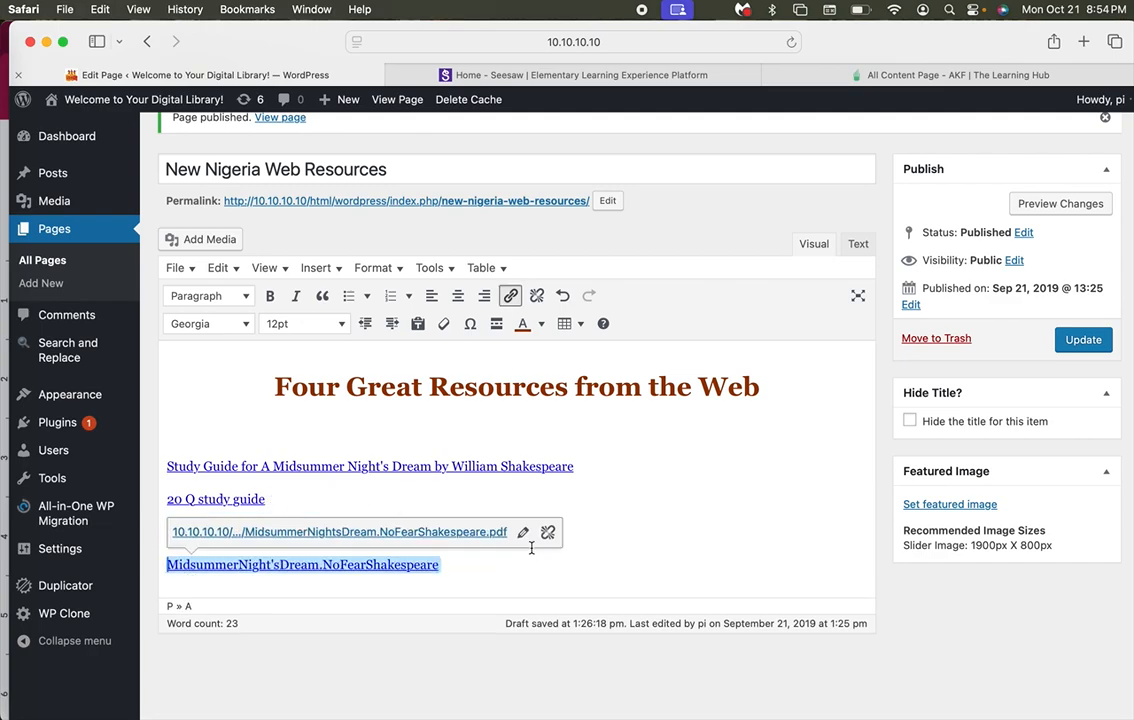
# - Turn the four PDF links into a bulleted list and remove the empty line between the heading and the list
pyautogui.moveTo(478, 565); pyautogui.dragTo(155, 465)
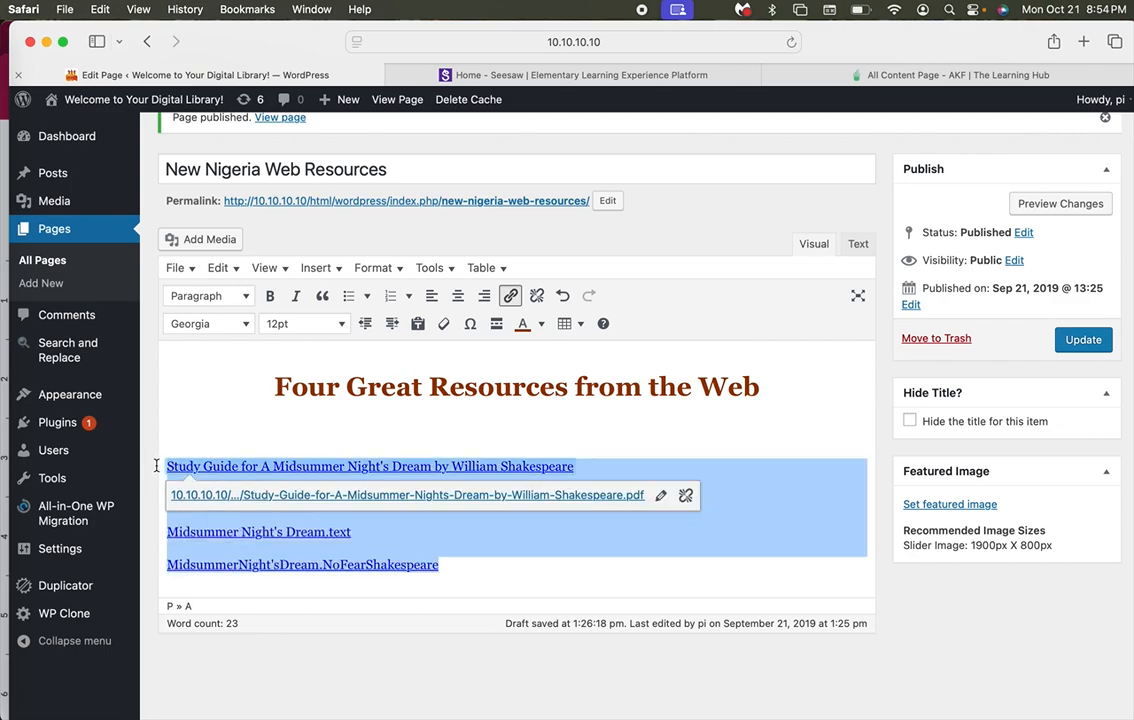
pyautogui.click(350, 295)
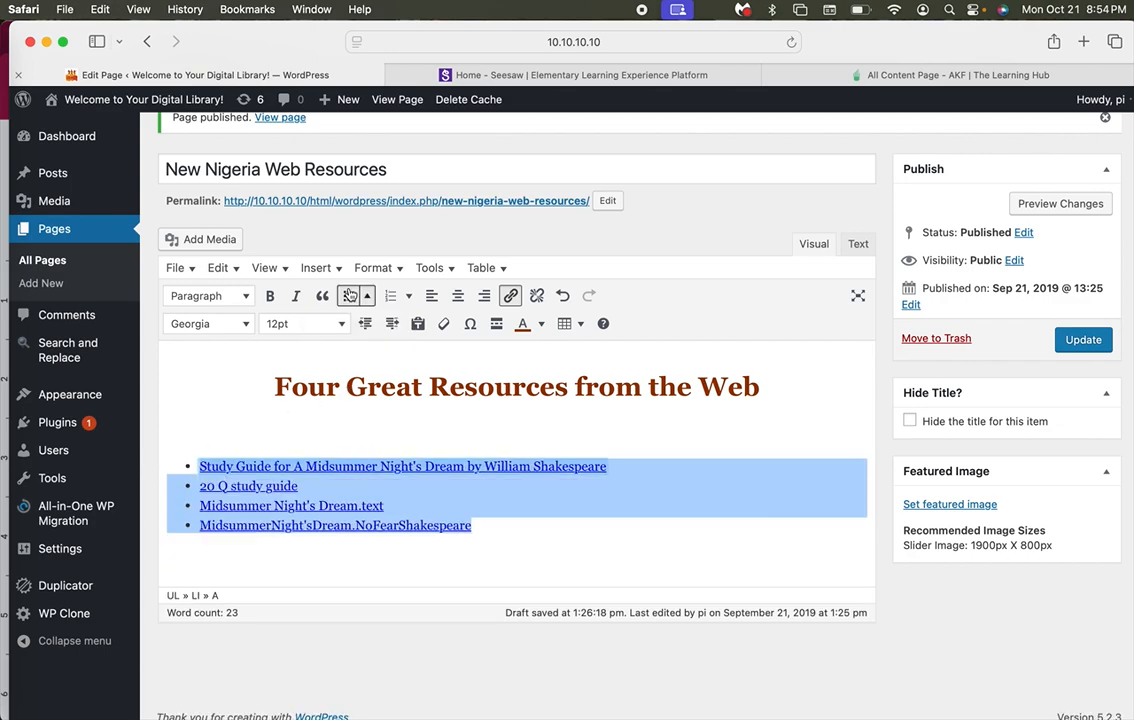
pyautogui.click(522, 569)
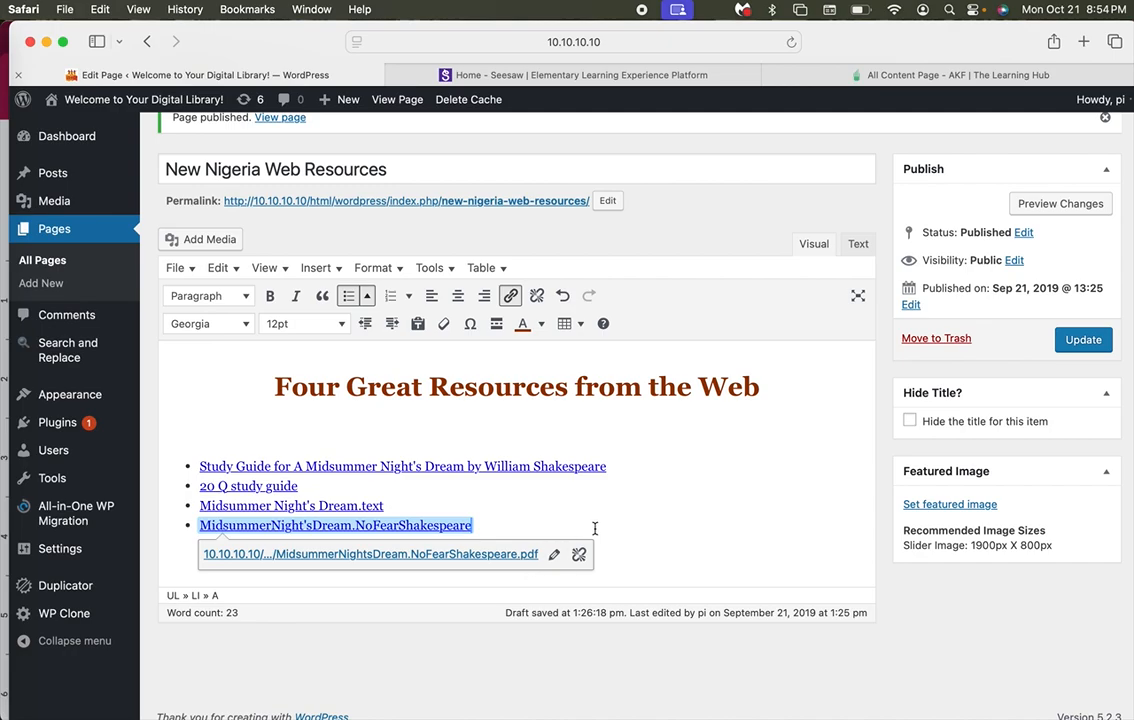
pyautogui.click(499, 441)
pyautogui.click(487, 427)
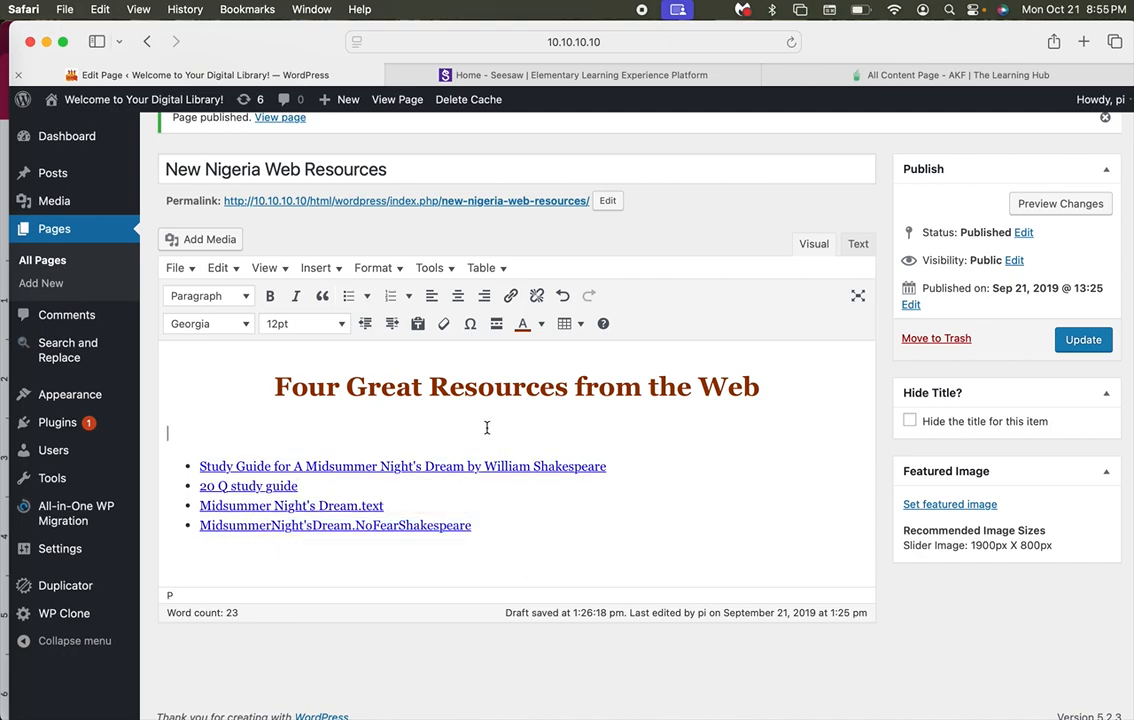
pyautogui.press('BackSpace')
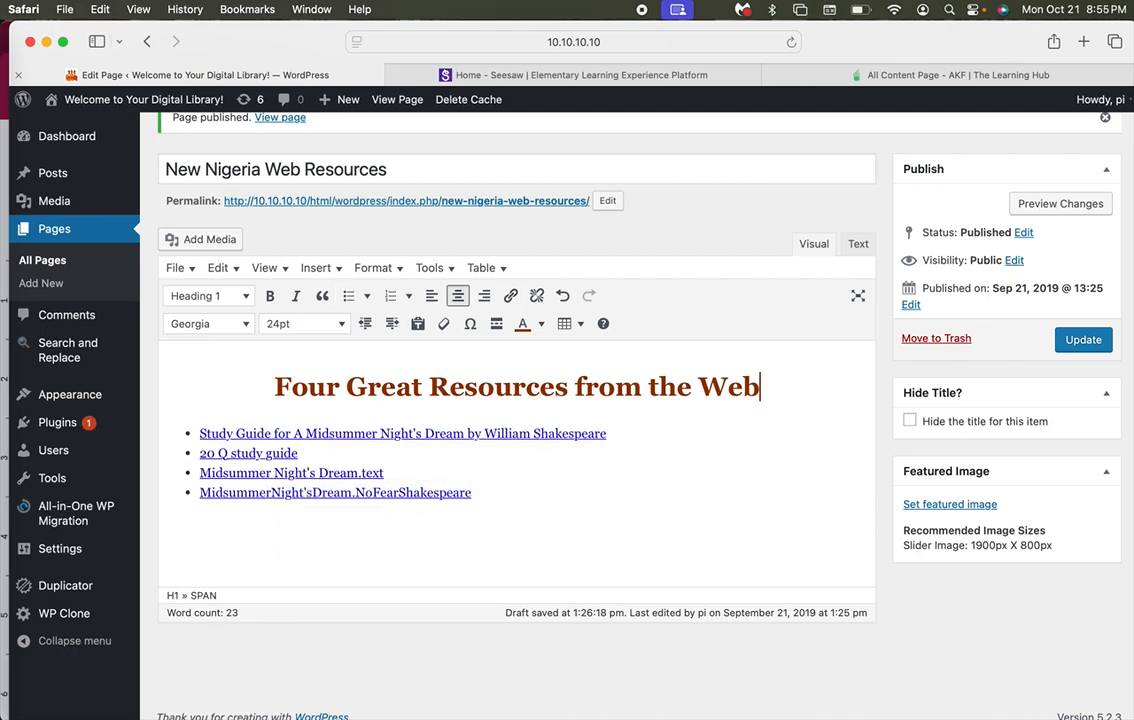
# - Change the "20 Q study guide" link text to "20 Question study guide" and update the page
pyautogui.click(225, 456)
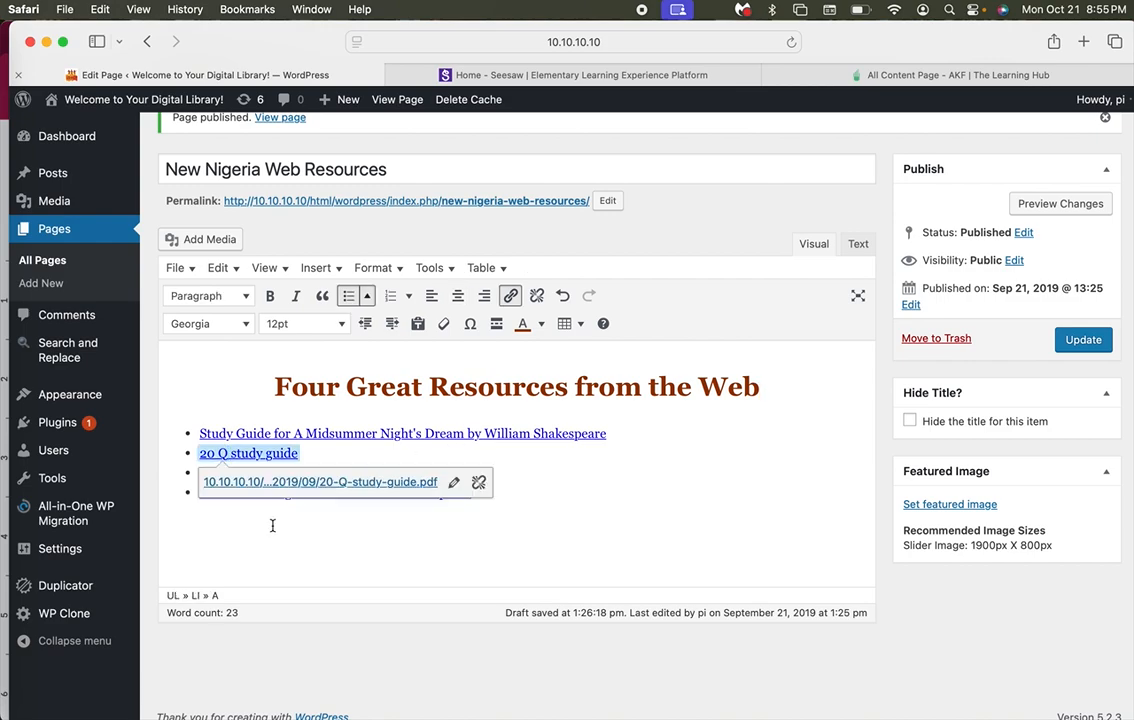
pyautogui.write('uestio')
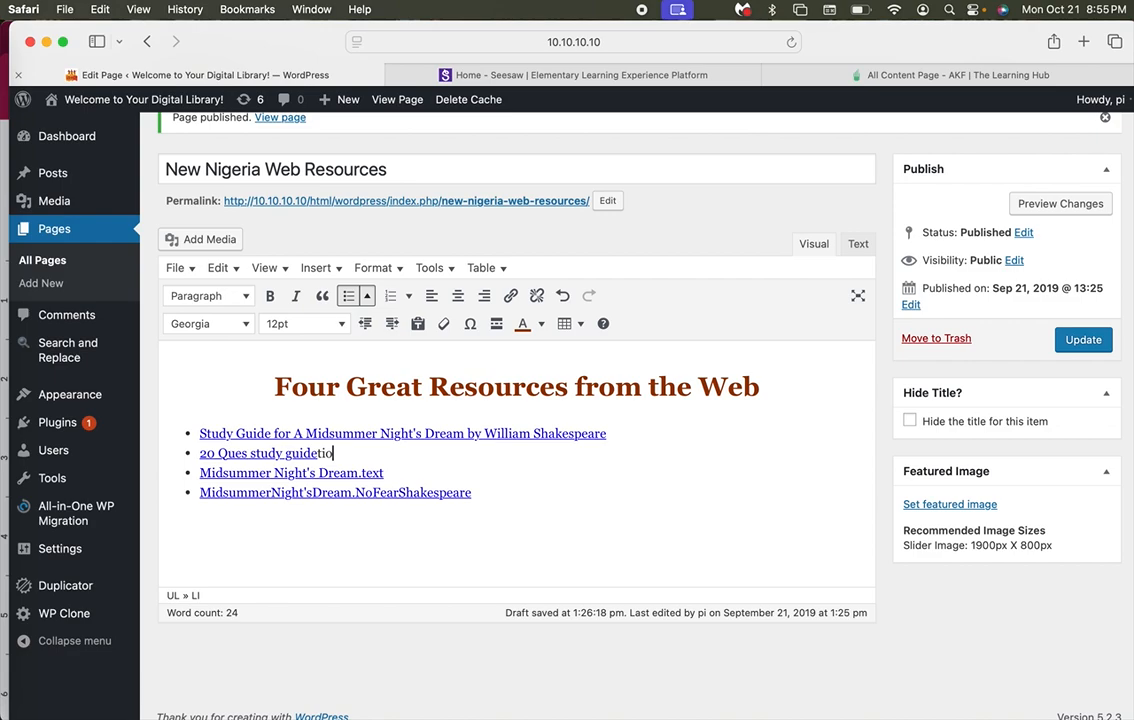
pyautogui.press('BackSpace')
pyautogui.press('BackSpace')
pyautogui.press('BackSpace')
pyautogui.press('BackSpace')
pyautogui.press('BackSpace')
pyautogui.press('BackSpace')
pyautogui.press('BackSpace')
pyautogui.press('BackSpace')
pyautogui.press('BackSpace')
pyautogui.press('BackSpace')
pyautogui.press('BackSpace')
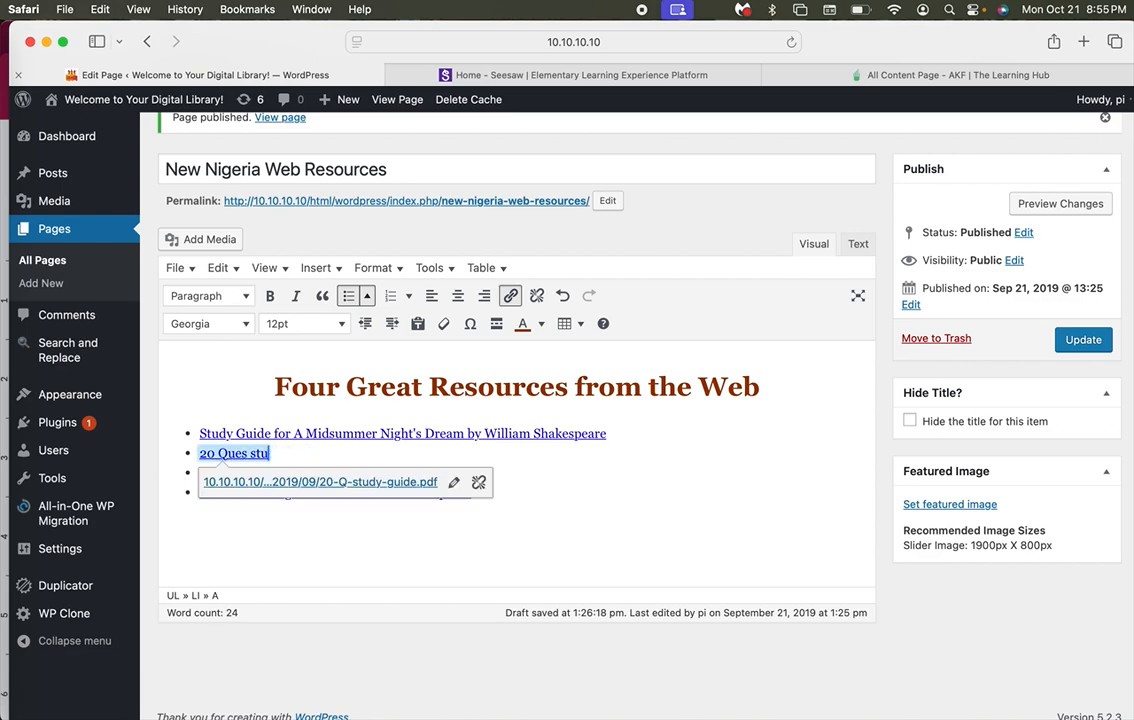
pyautogui.press('BackSpace')
pyautogui.press('BackSpace')
pyautogui.press('BackSpace')
pyautogui.press('BackSpace')
pyautogui.write('tion study gui')
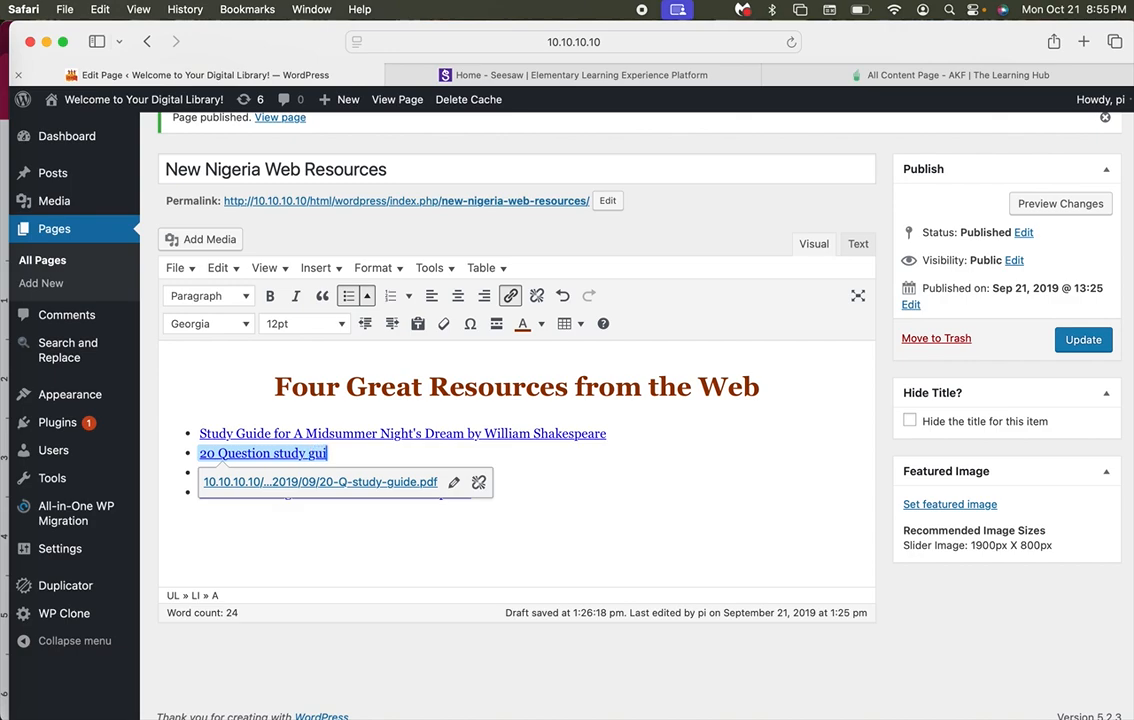
pyautogui.write('de')
pyautogui.press('Return')
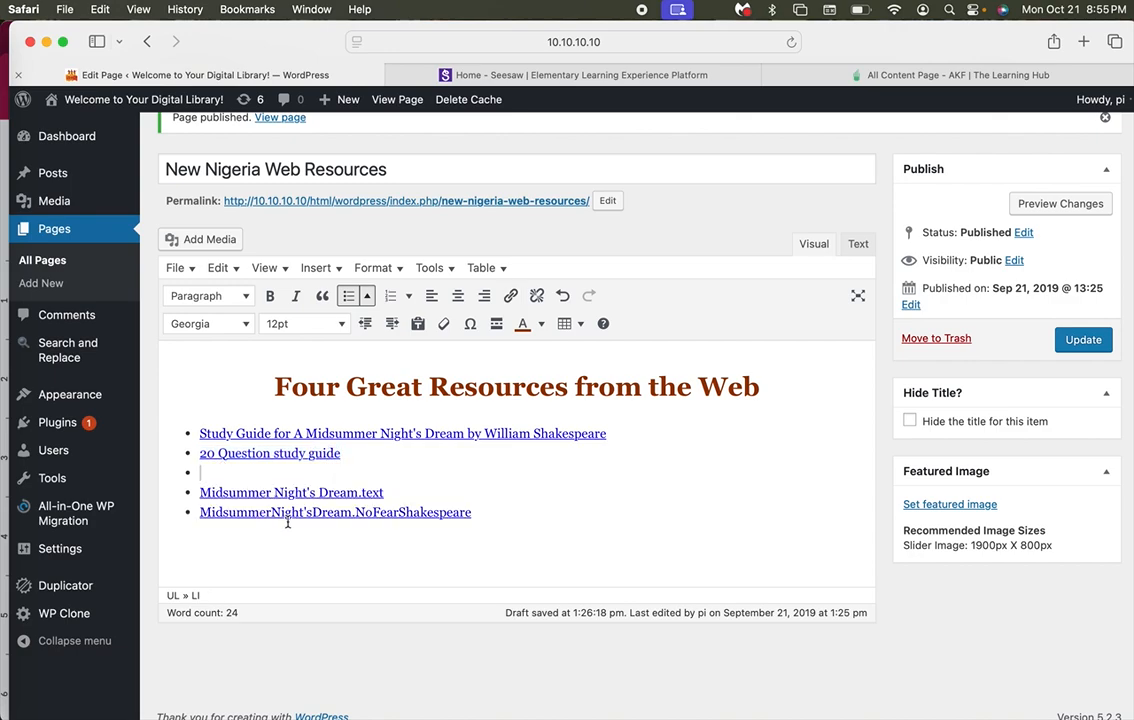
pyautogui.press('BackSpace')
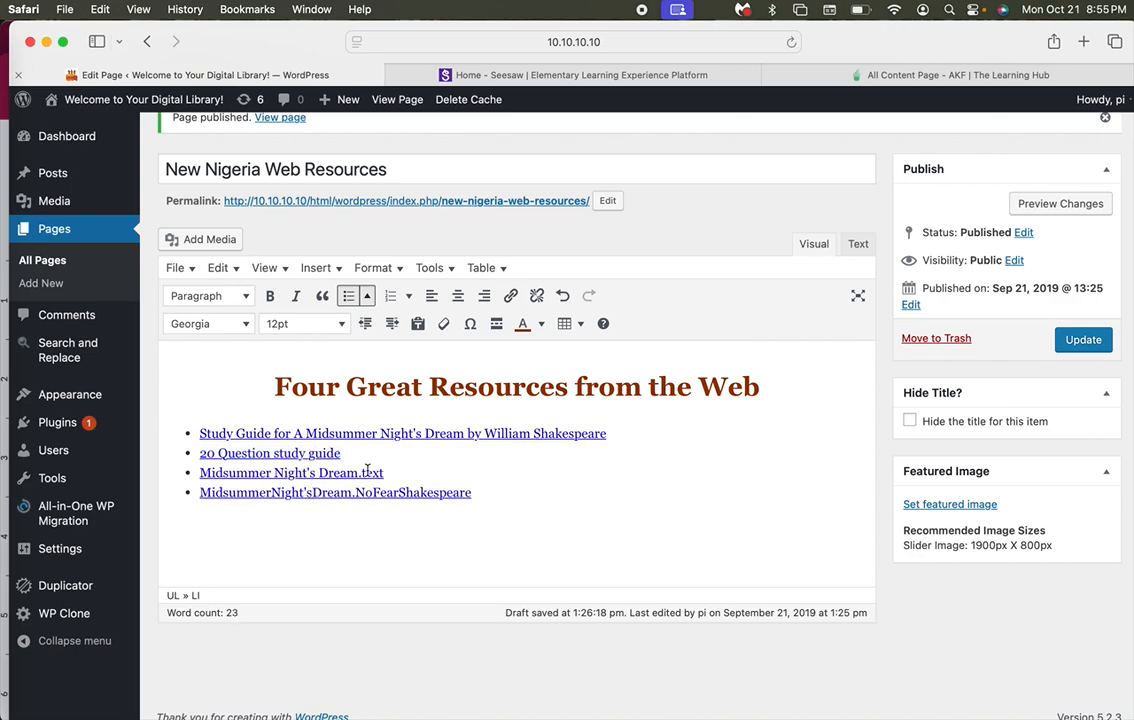
pyautogui.click(1086, 342)
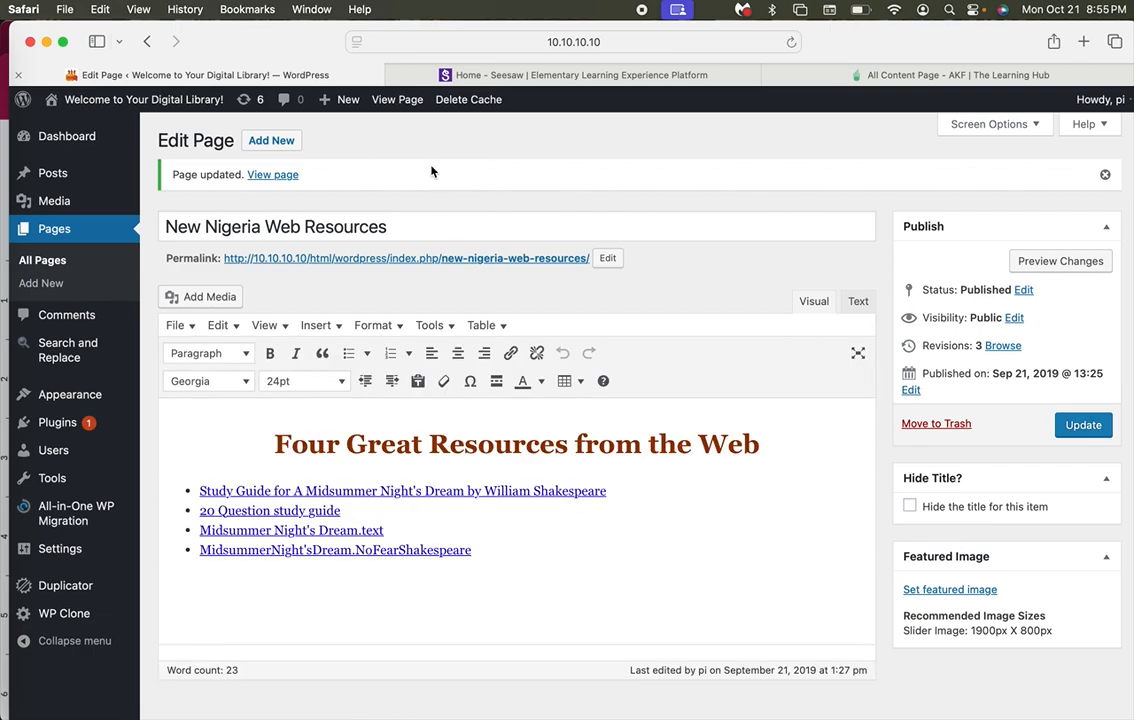
# - Open the site's menu editor and add the "New Nigeria Web Resources" page to Top Menu
pyautogui.moveTo(57, 488)
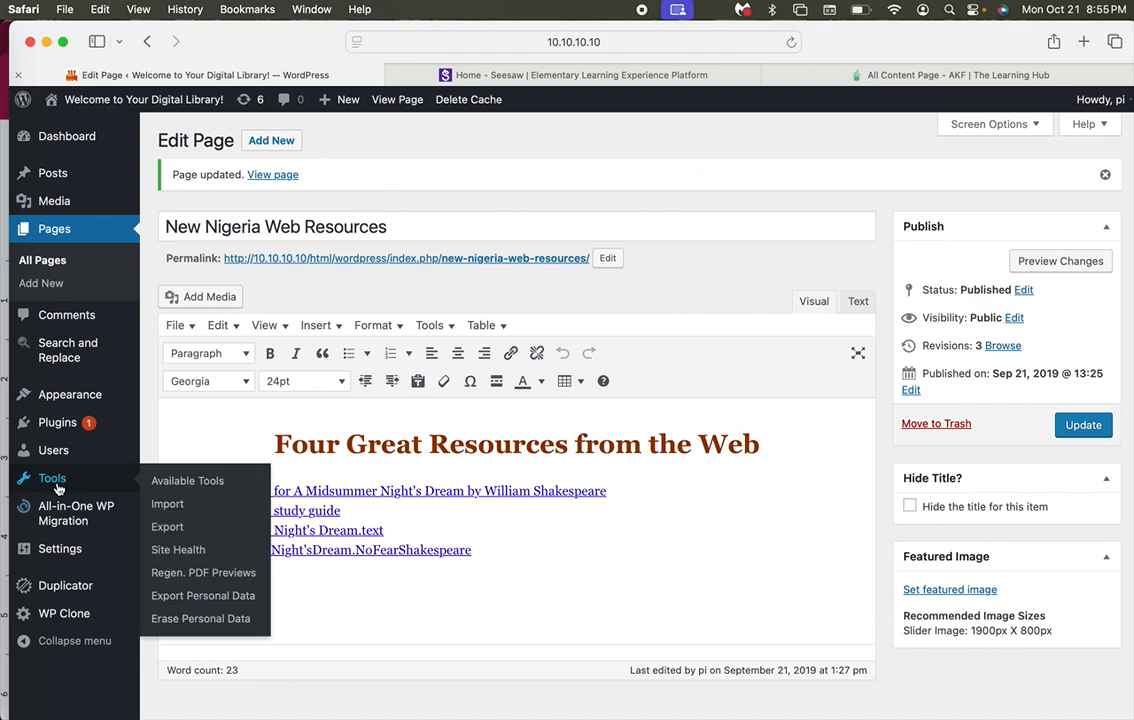
pyautogui.moveTo(55, 395)
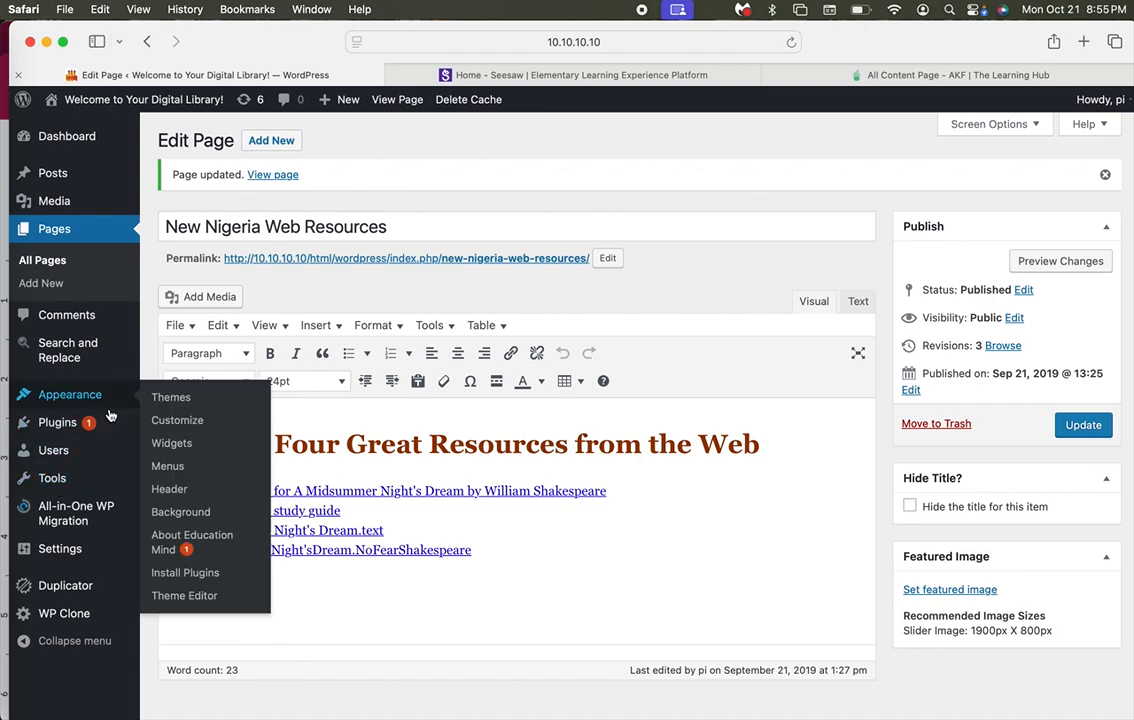
pyautogui.click(168, 468)
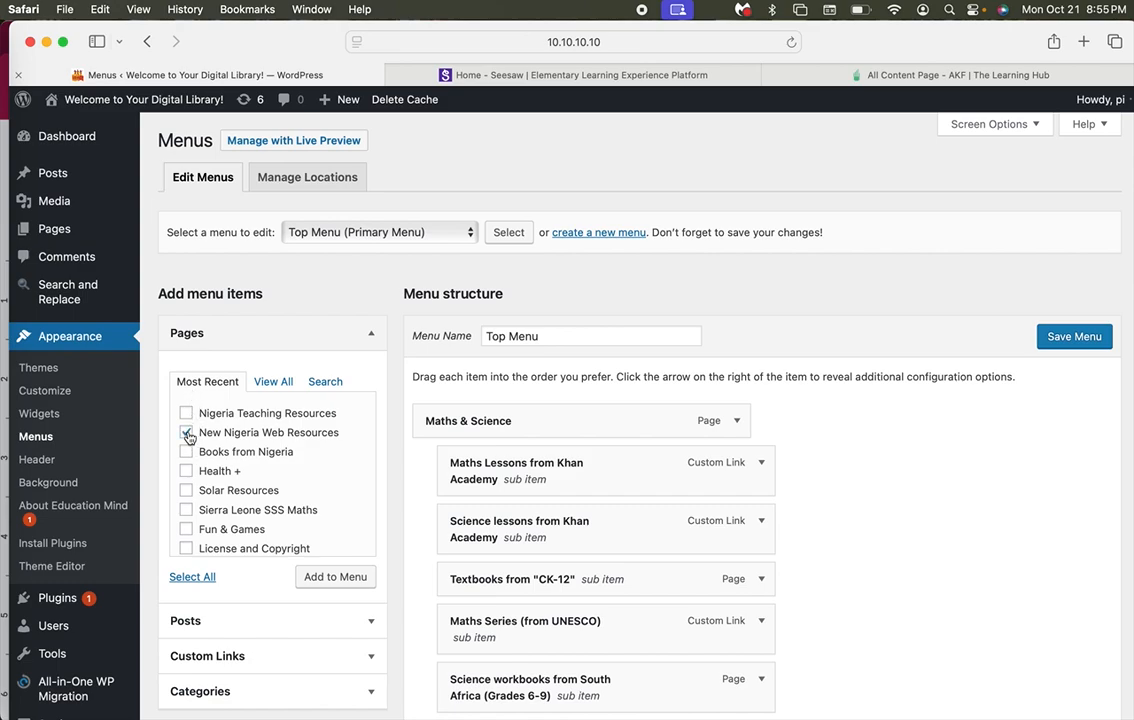
pyautogui.click(336, 578)
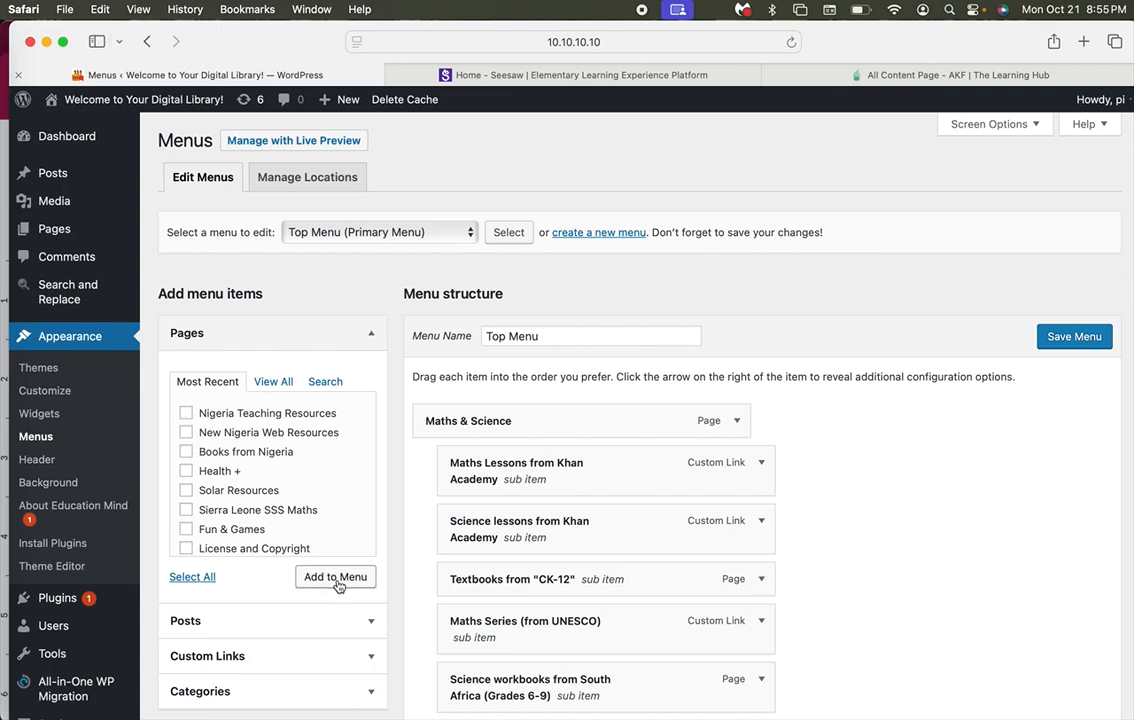
# - Move "New Nigeria Web Resources" to be the first sub item under "Nigerian & Literature" and save the menu
pyautogui.scroll(-15, 475, 605)
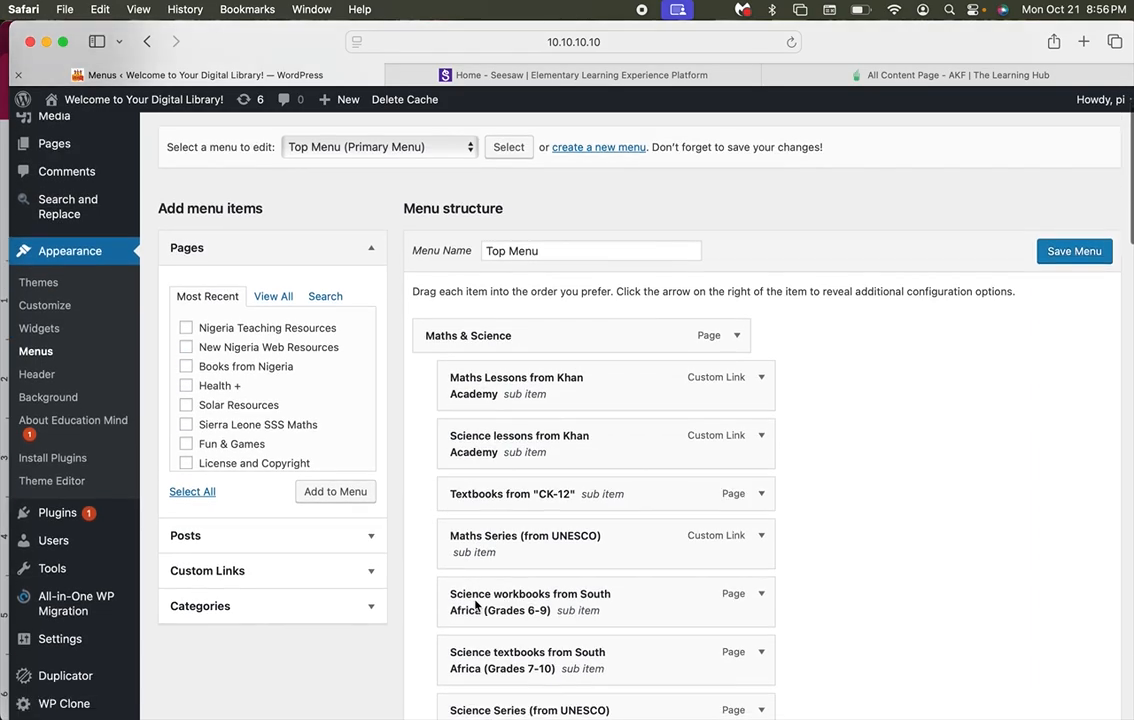
pyautogui.scroll(-10, 475, 605)
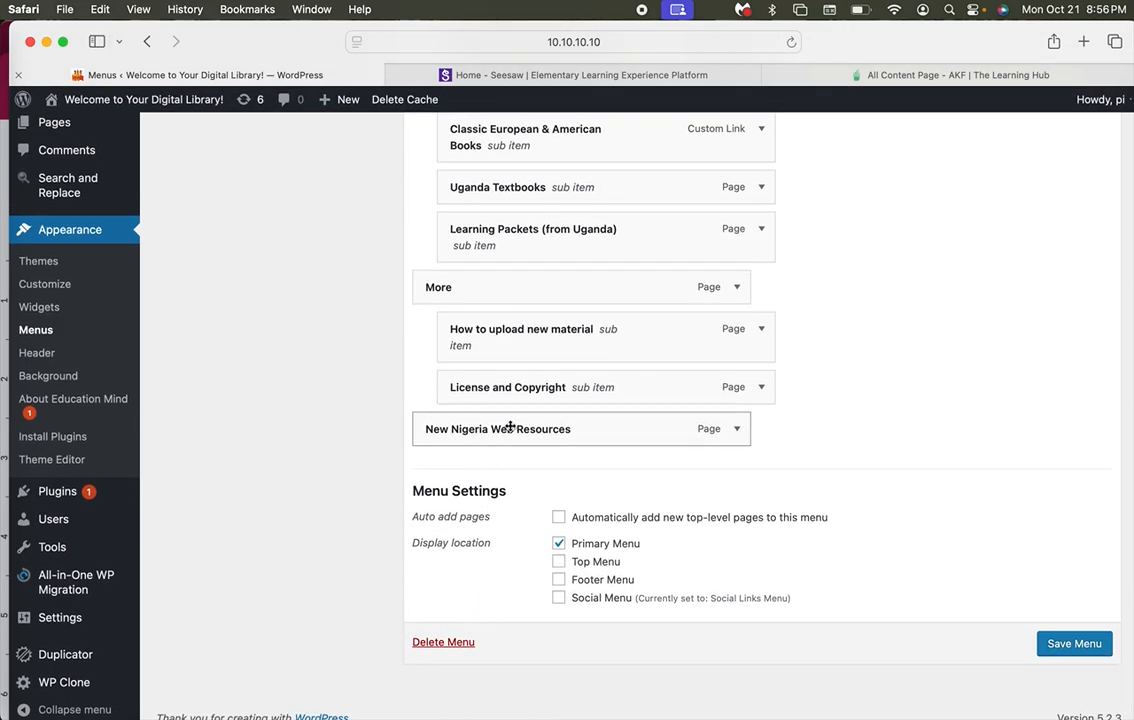
pyautogui.moveTo(514, 426)
pyautogui.mouseDown()
pyautogui.moveTo(498, 249)
pyautogui.moveTo(512, 94)
pyautogui.moveTo(493, 112)
pyautogui.moveTo(496, 155)
pyautogui.moveTo(528, 155)
pyautogui.mouseUp()
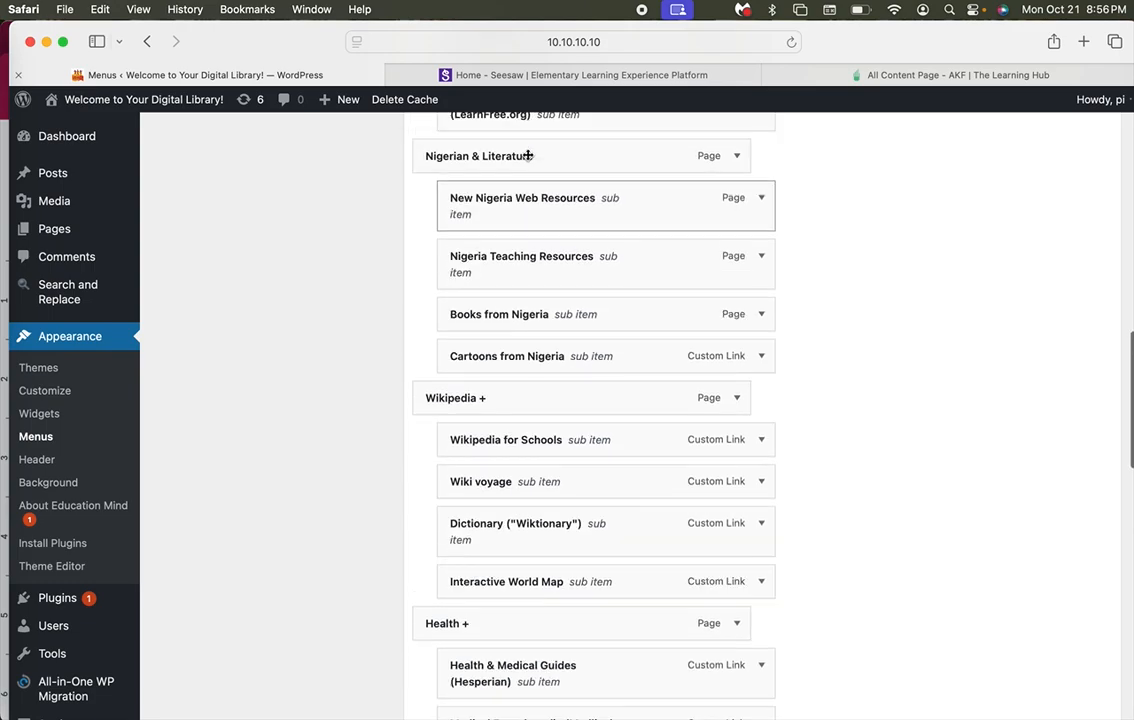
pyautogui.scroll(3, 529, 152)
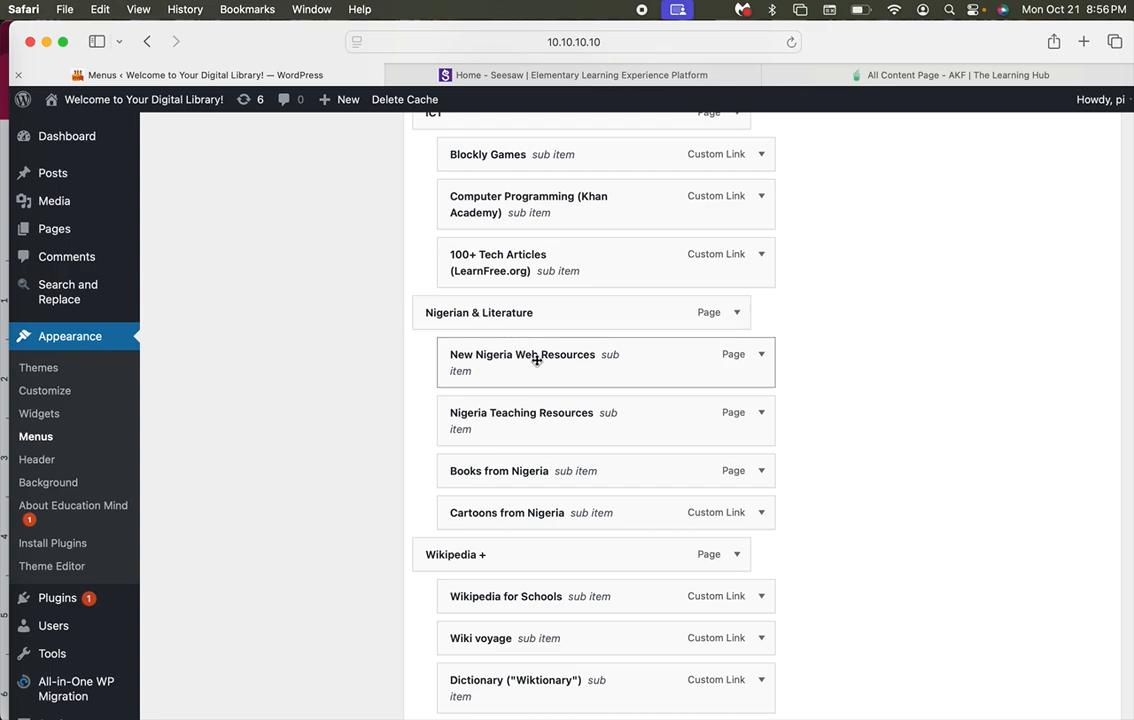
pyautogui.scroll(-1, 537, 360)
pyautogui.scroll(10, 537, 360)
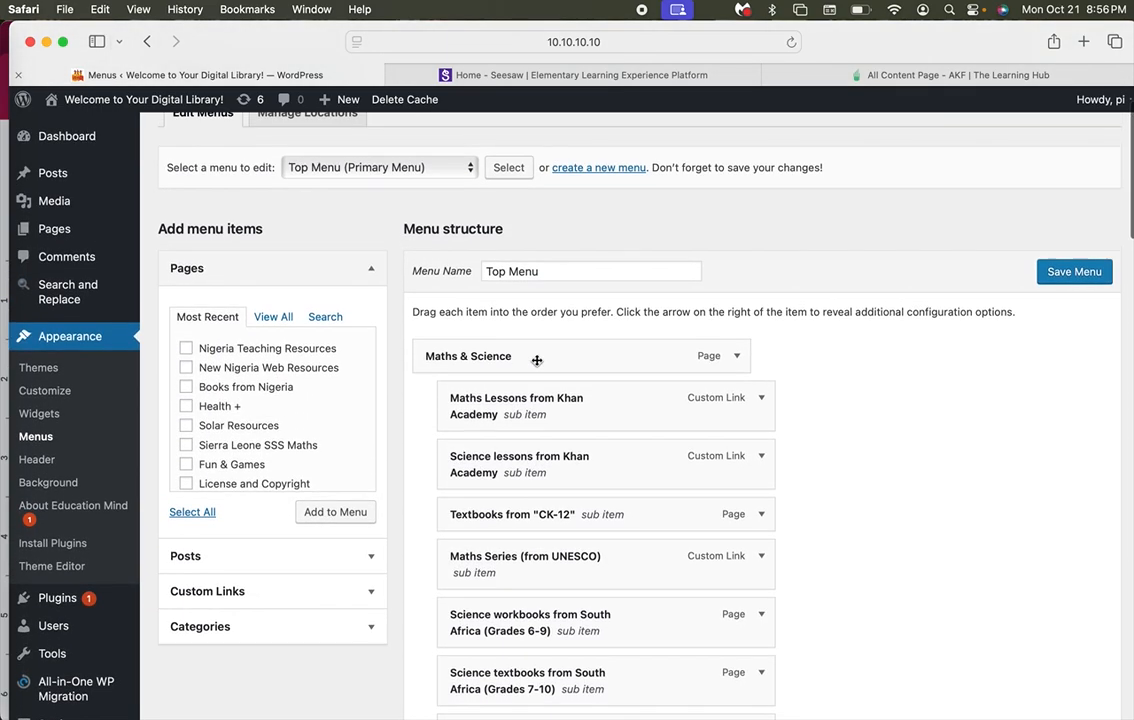
pyautogui.click(1066, 280)
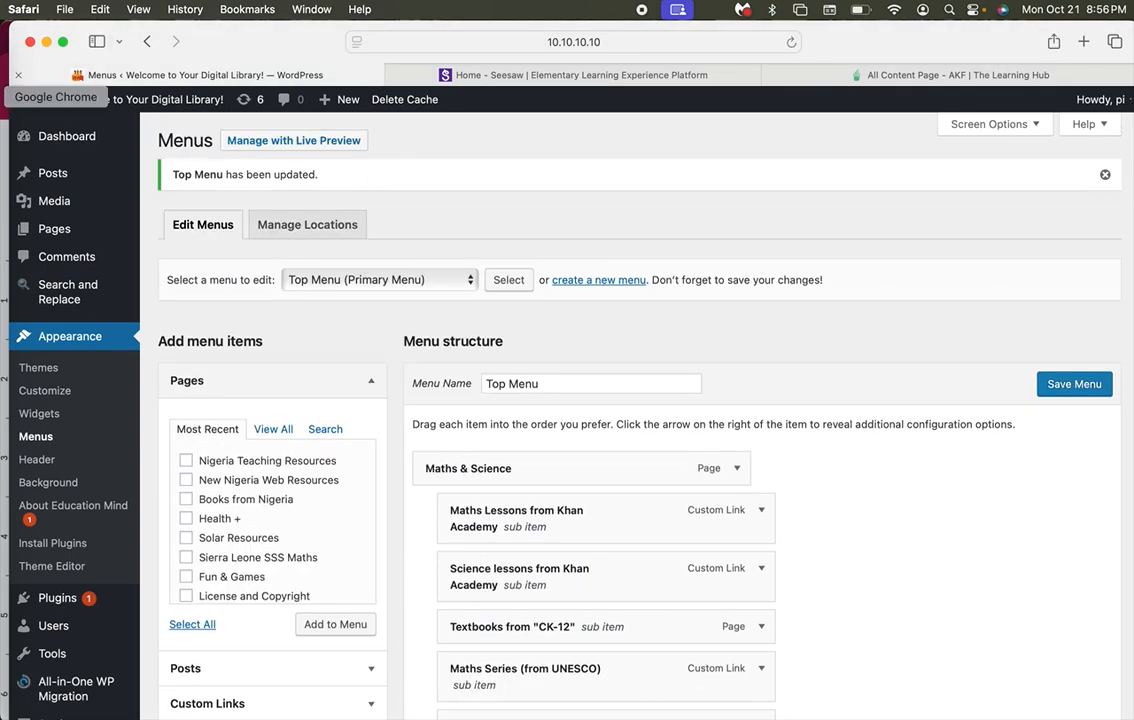
# - Switch to Google Chrome and load the digital library site at 10.10.10.10/html/wordpress/
pyautogui.click(12, 100)
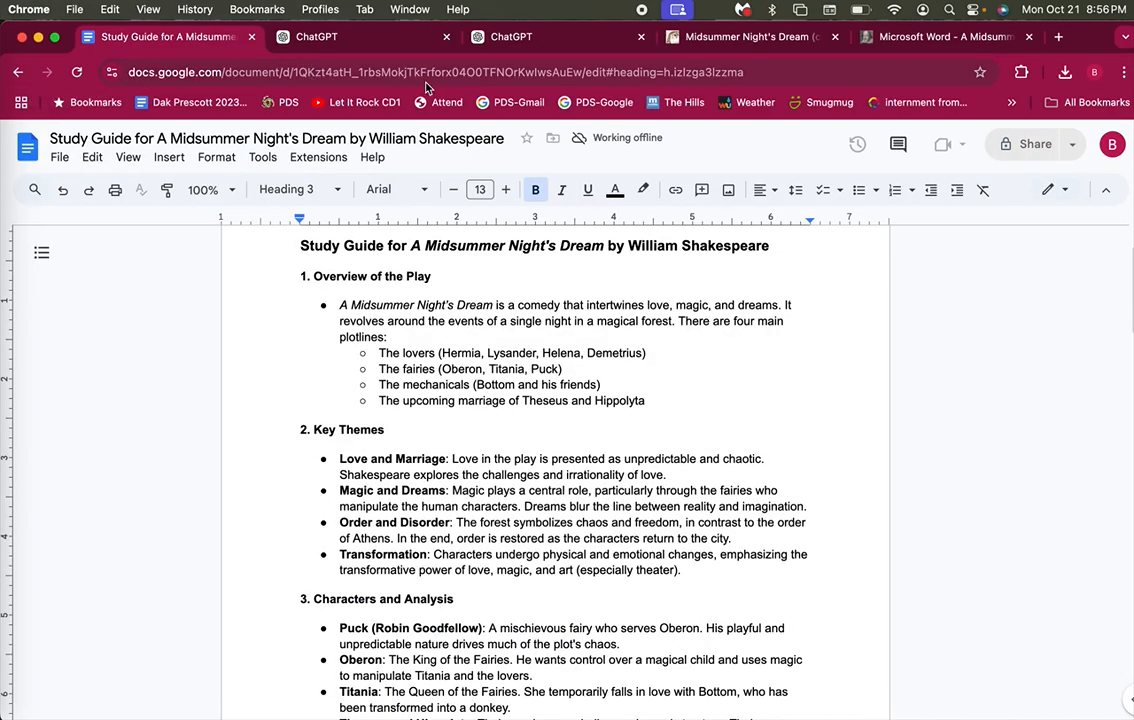
pyautogui.click(793, 73)
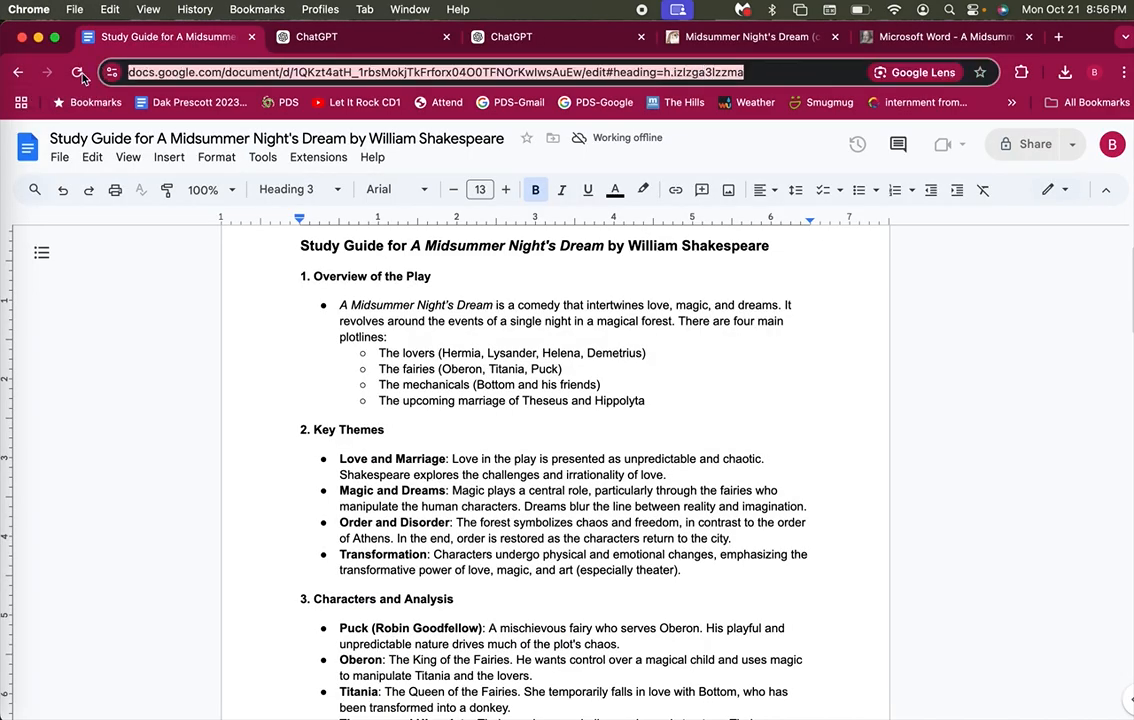
pyautogui.write('10')
pyautogui.press('Return')
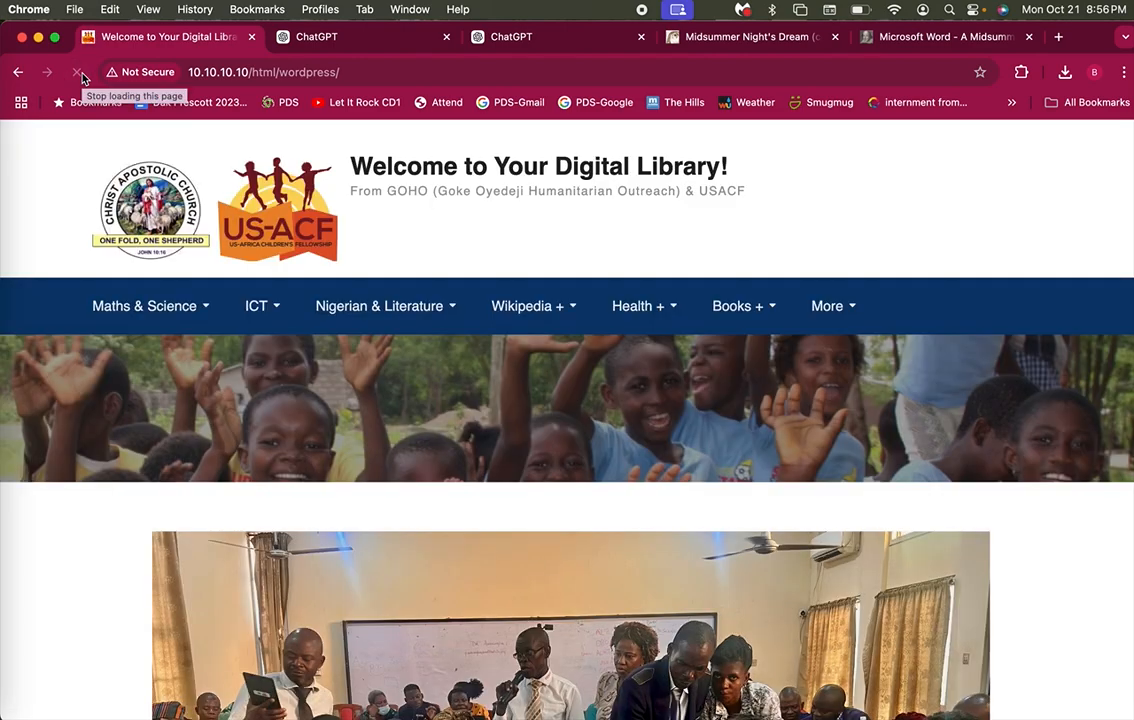
# - Visit the "New Nigeria Web Resources" page under "Nigerian & Literature" and open its "20 Question study guide" PDF to check the link
pyautogui.moveTo(413, 312)
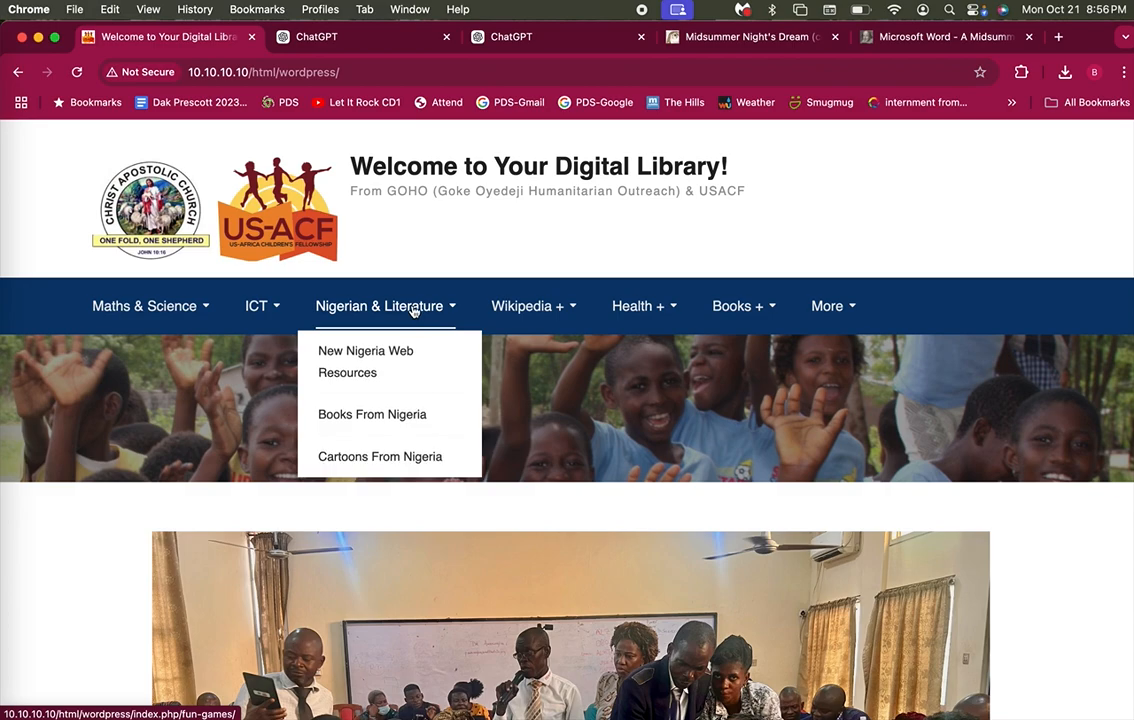
pyautogui.click(393, 358)
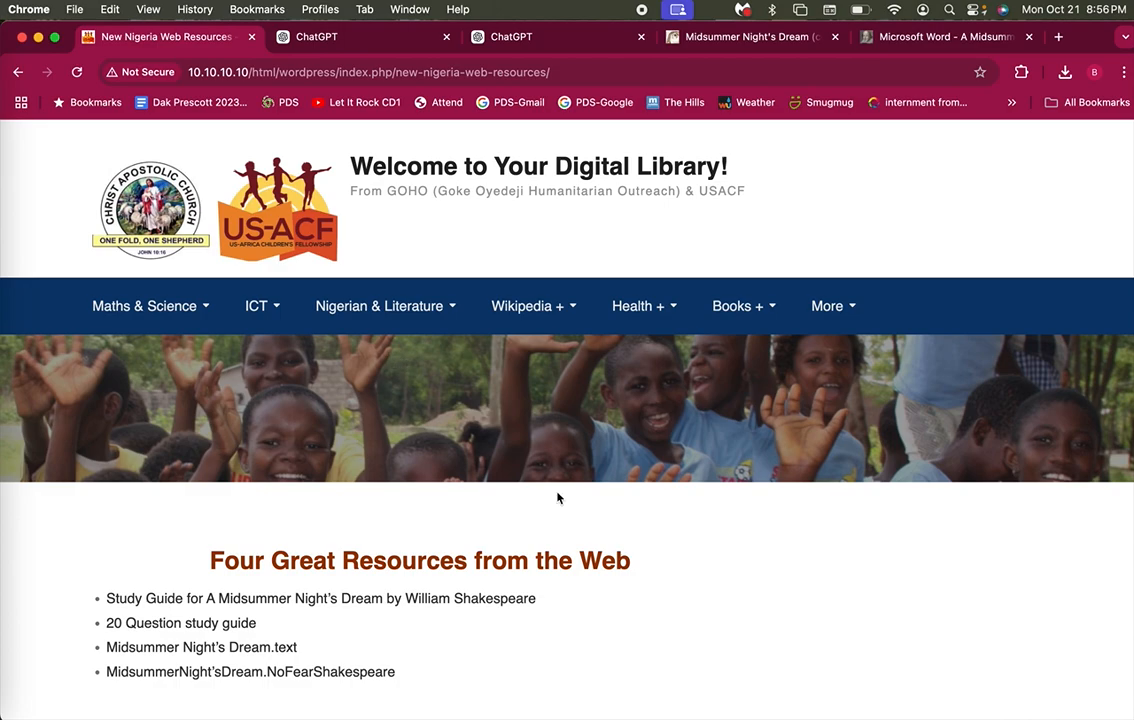
pyautogui.scroll(-3, 650, 660)
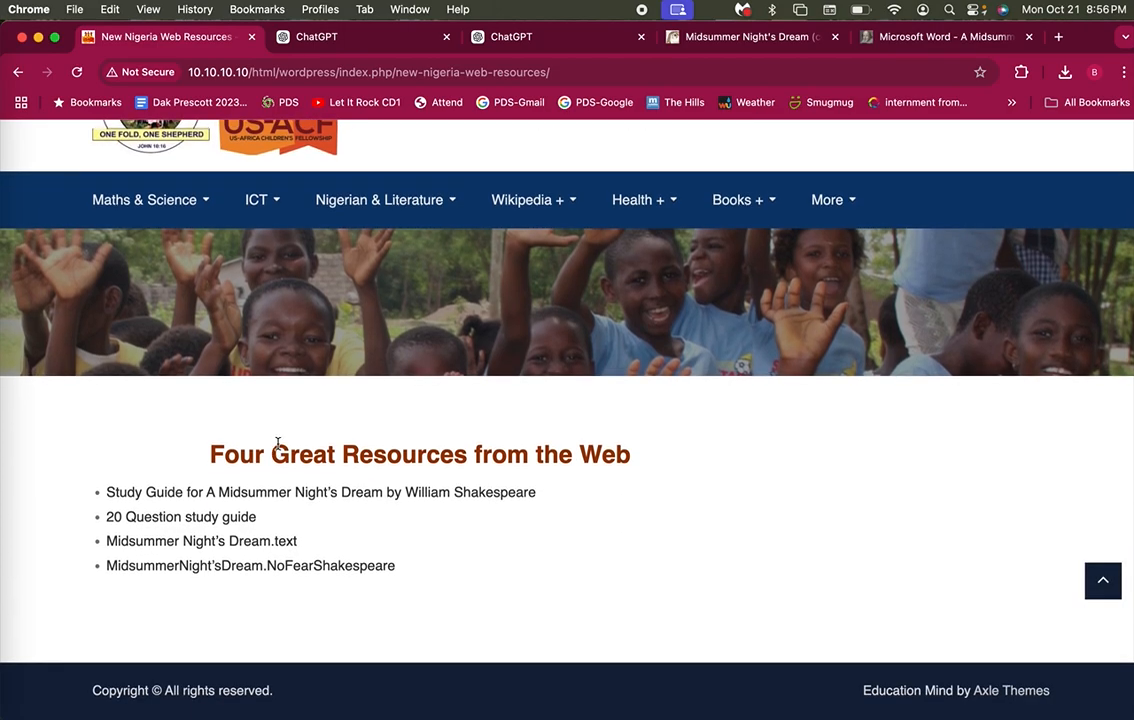
pyautogui.click(191, 520)
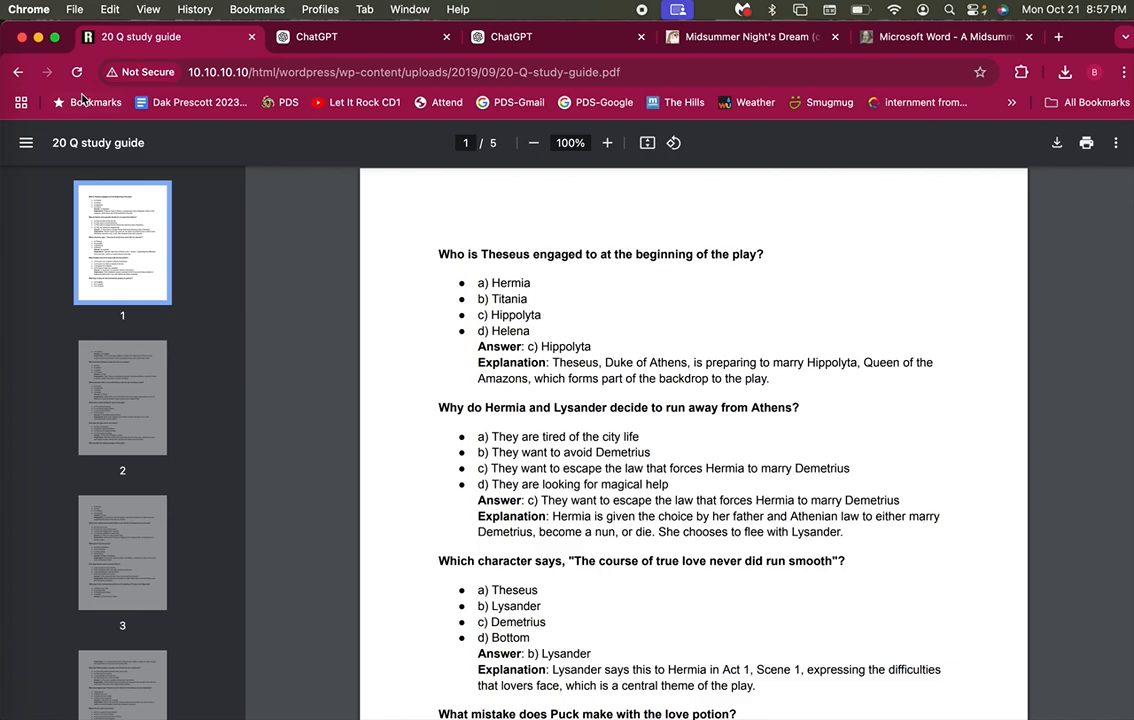
# - Switch to Safari and open the "New Nigeria Web Resources" page under "Nigerian & Literature" for editing
pyautogui.click(18, 74)
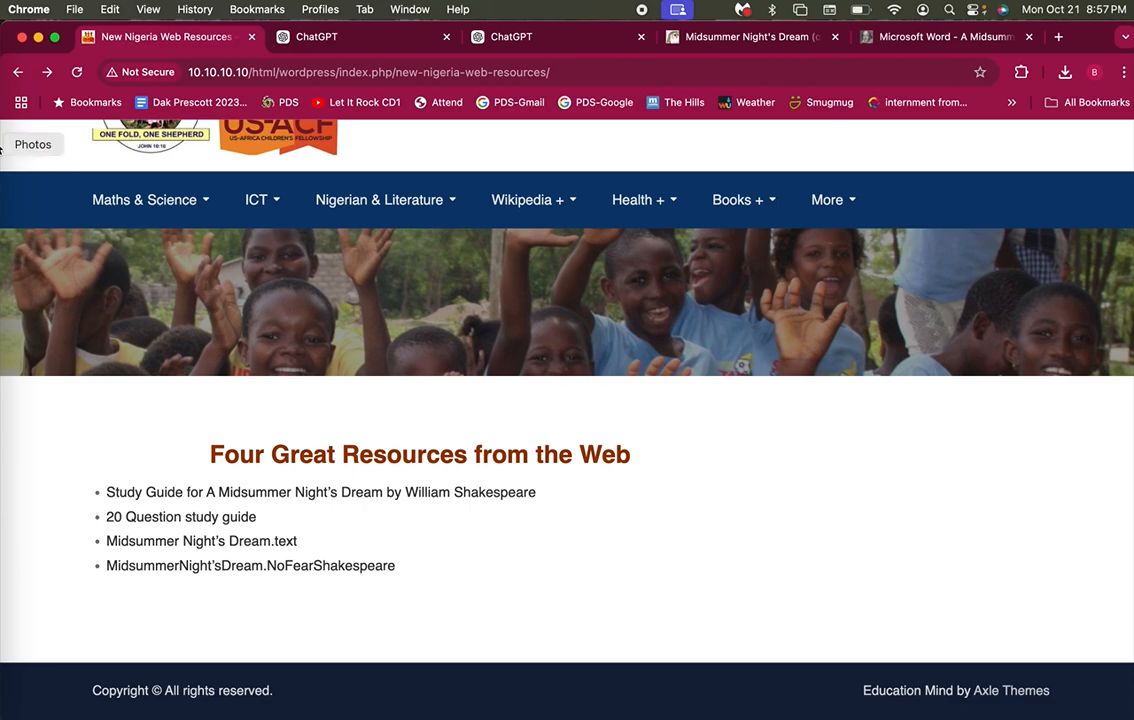
pyautogui.click(5, 191)
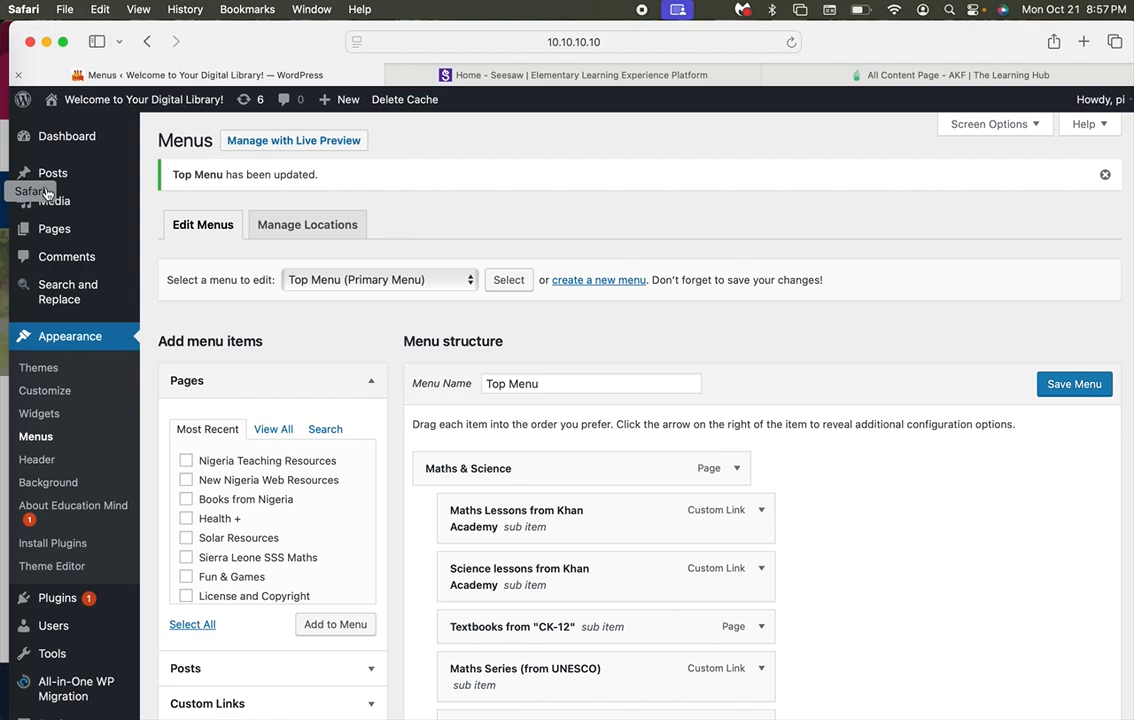
pyautogui.click(142, 100)
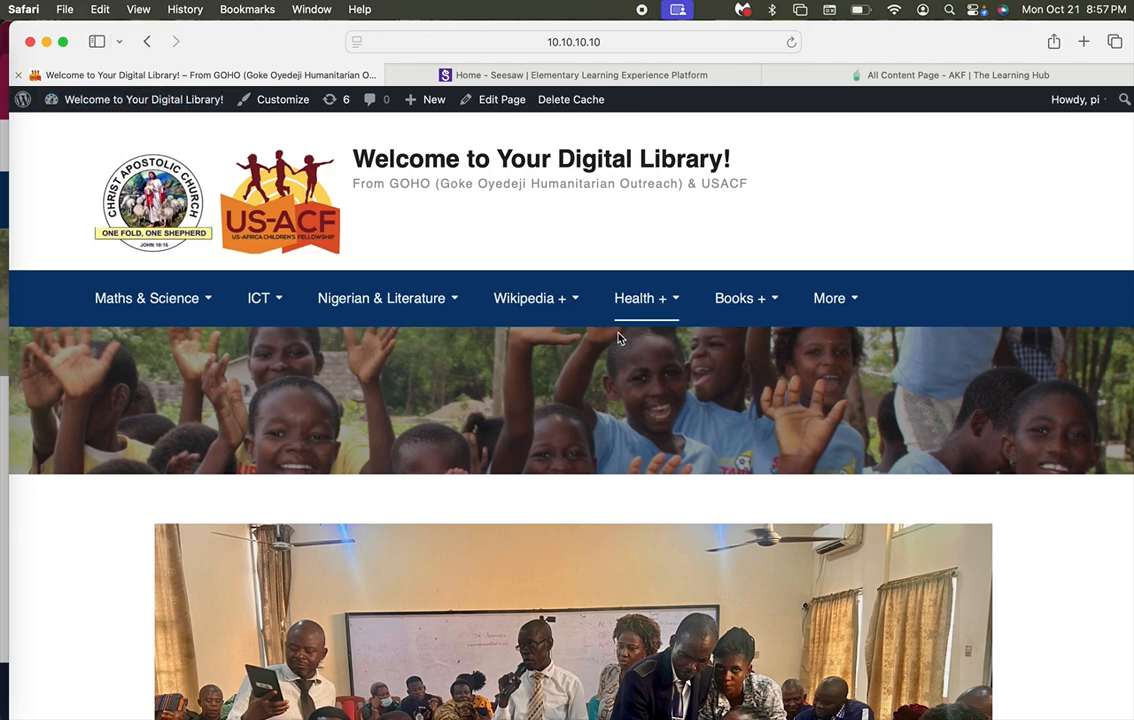
pyautogui.scroll(-1, 641, 359)
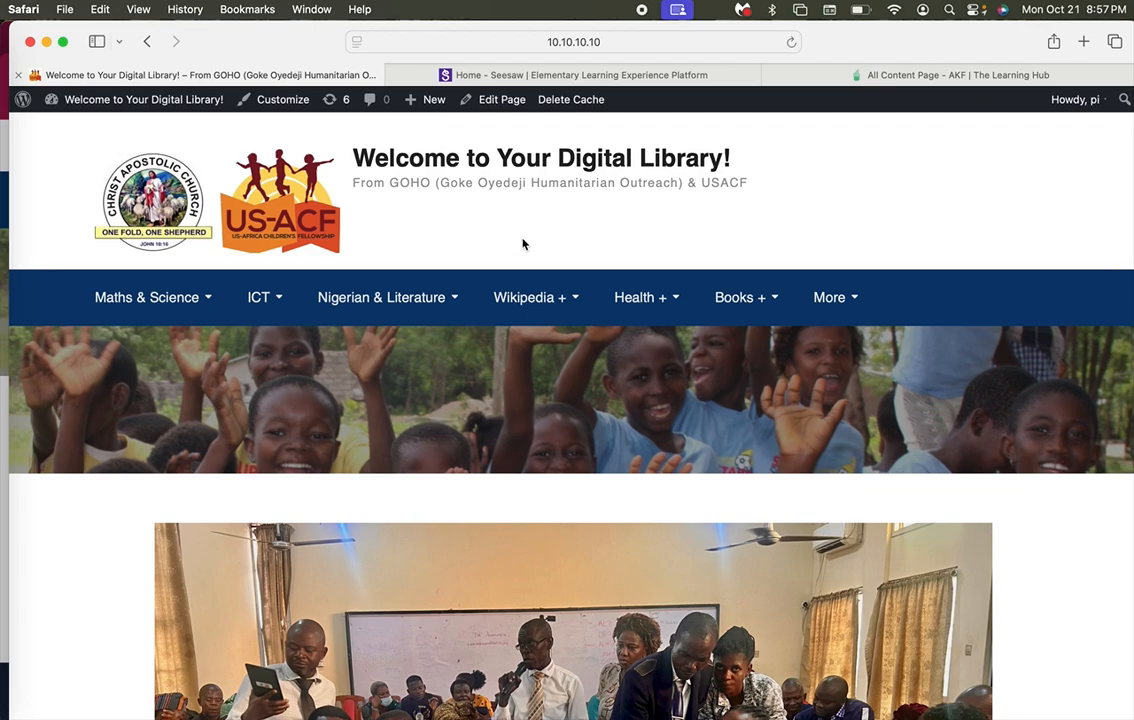
pyautogui.click(424, 297)
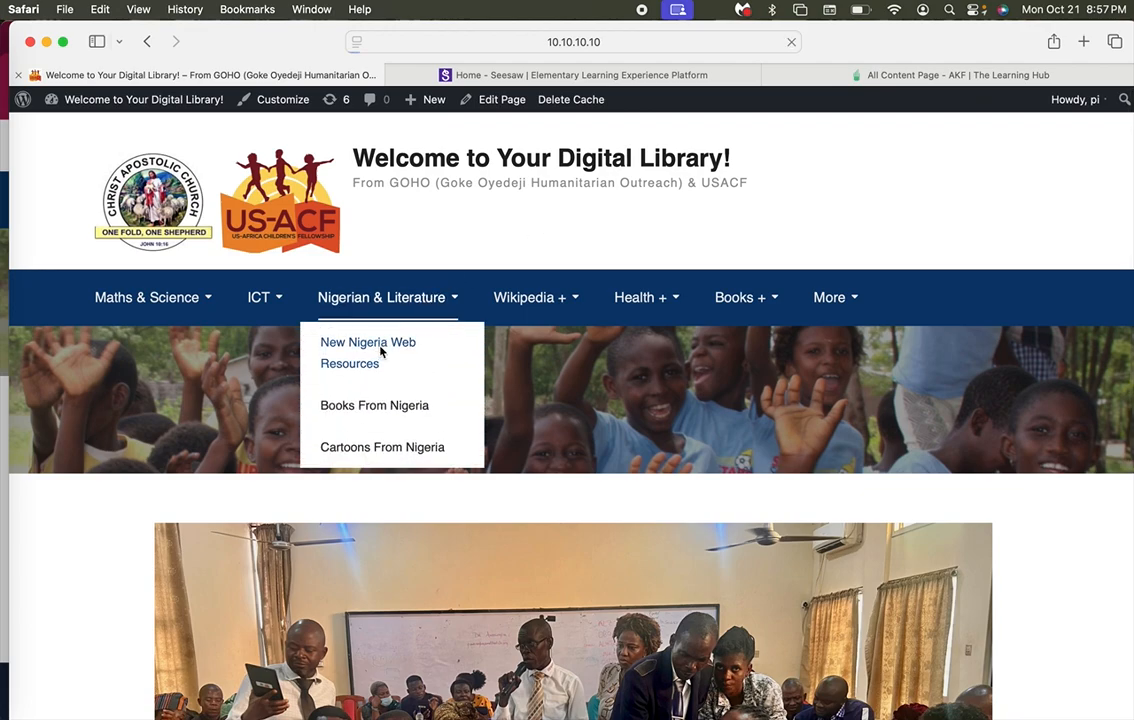
pyautogui.click(380, 352)
pyautogui.scroll(-3, 582, 540)
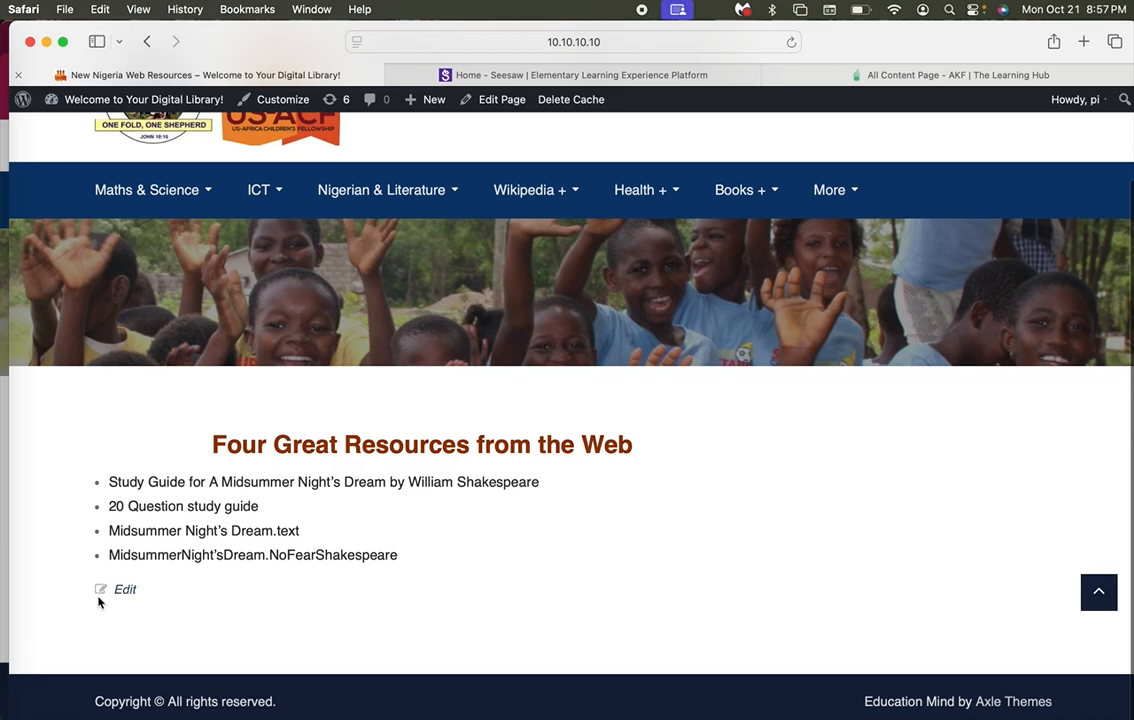
pyautogui.click(122, 589)
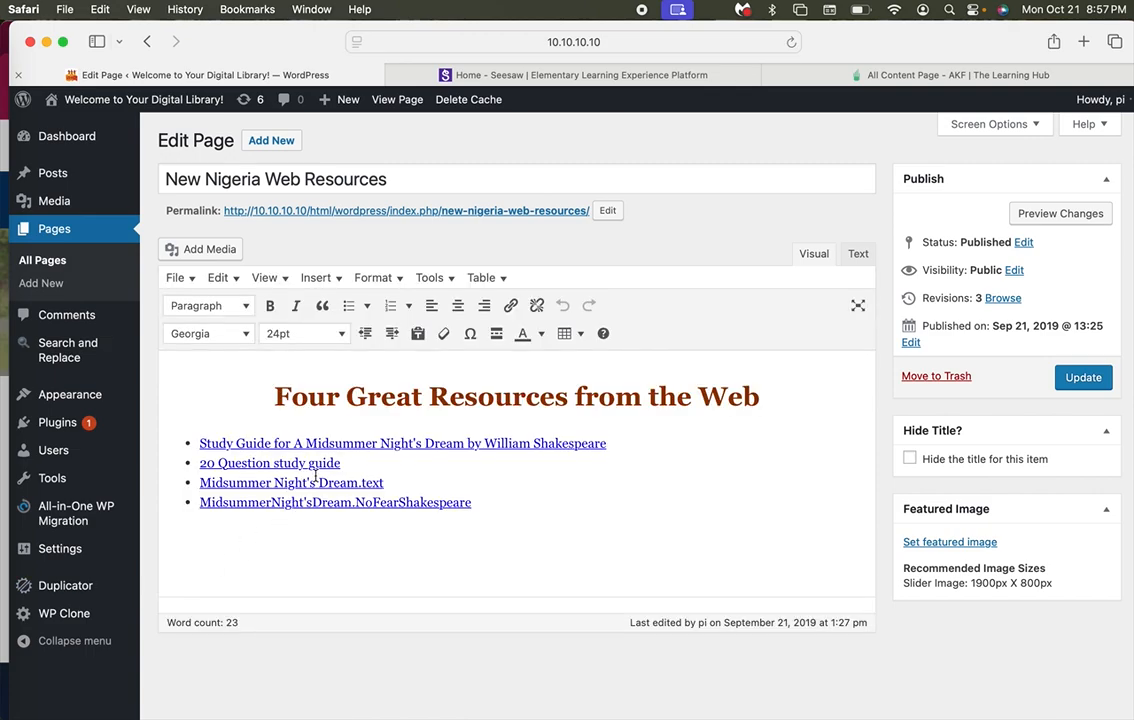
# - Remove the ".text" ending from the "Midsummer Night's Dream.text" link, keeping the link itself
pyautogui.tripleClick(368, 484)
pyautogui.press('BackSpace')
pyautogui.press('BackSpace')
pyautogui.press('BackSpace')
pyautogui.press('BackSpace')
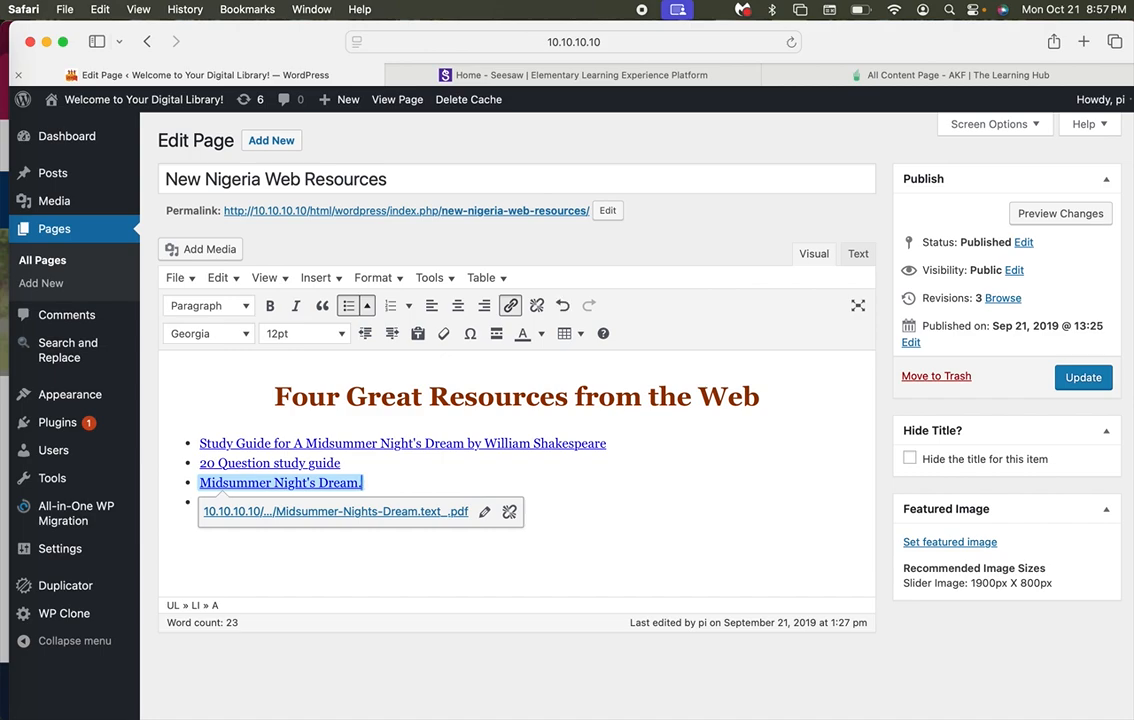
pyautogui.click(729, 461)
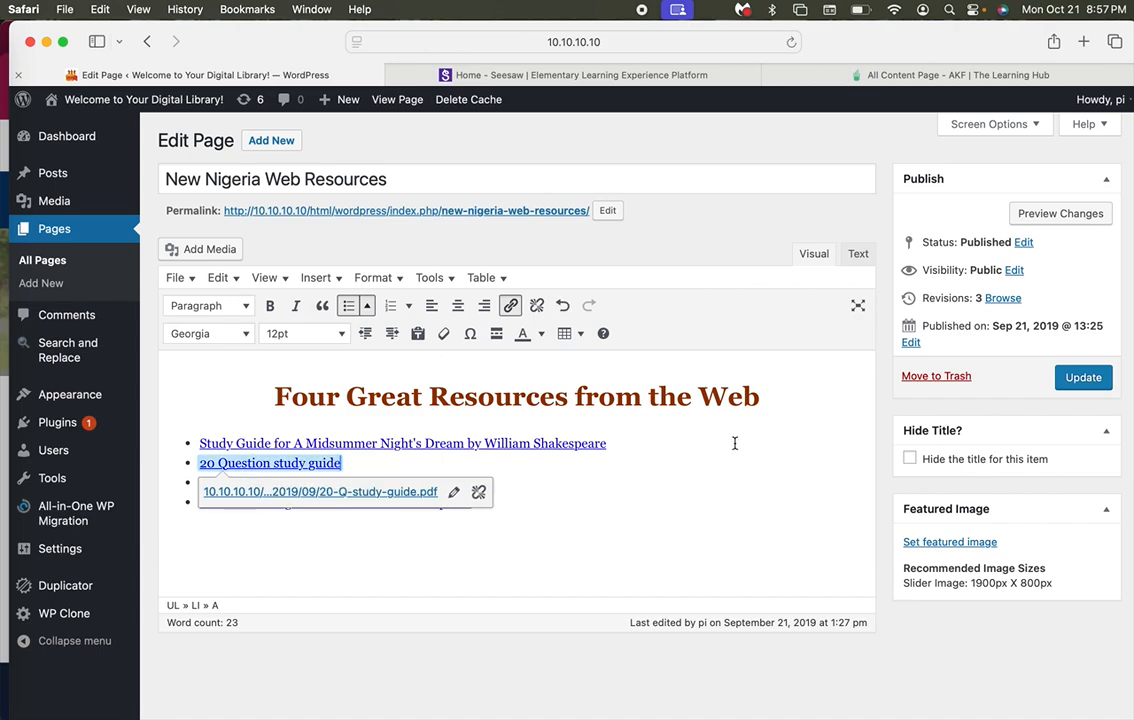
pyautogui.click(732, 503)
# - Change the text colour of the heading "Four Great Resources from the Web" to orange
pyautogui.moveTo(785, 394); pyautogui.dragTo(256, 395)
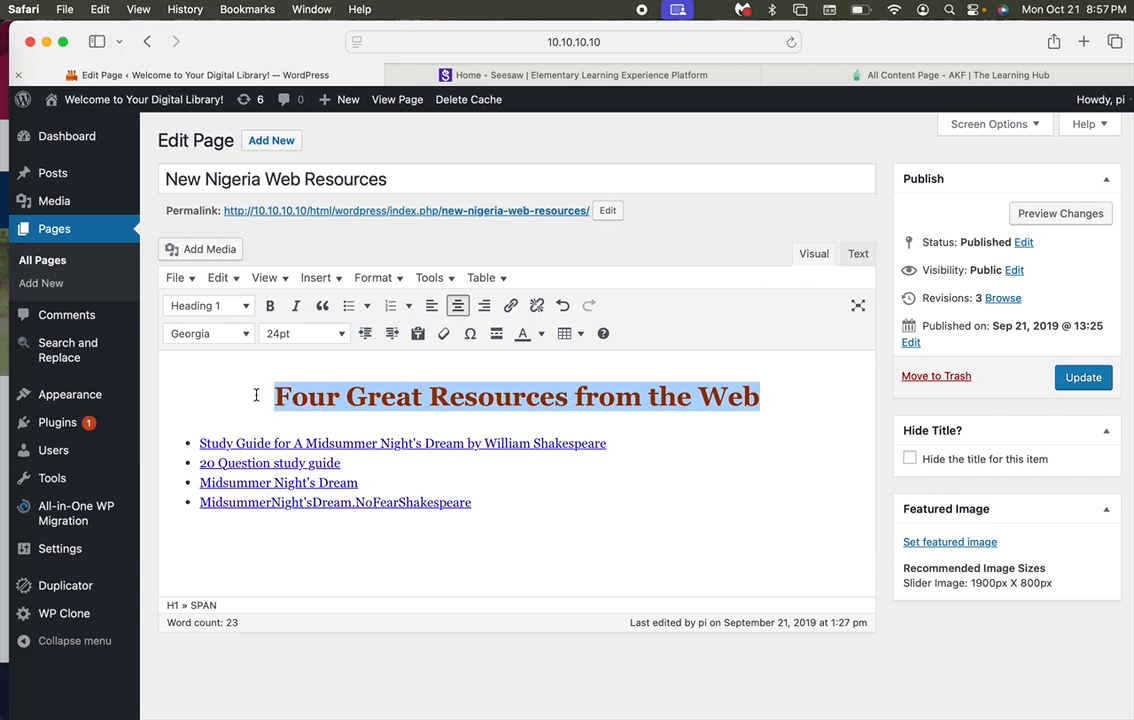
pyautogui.click(542, 335)
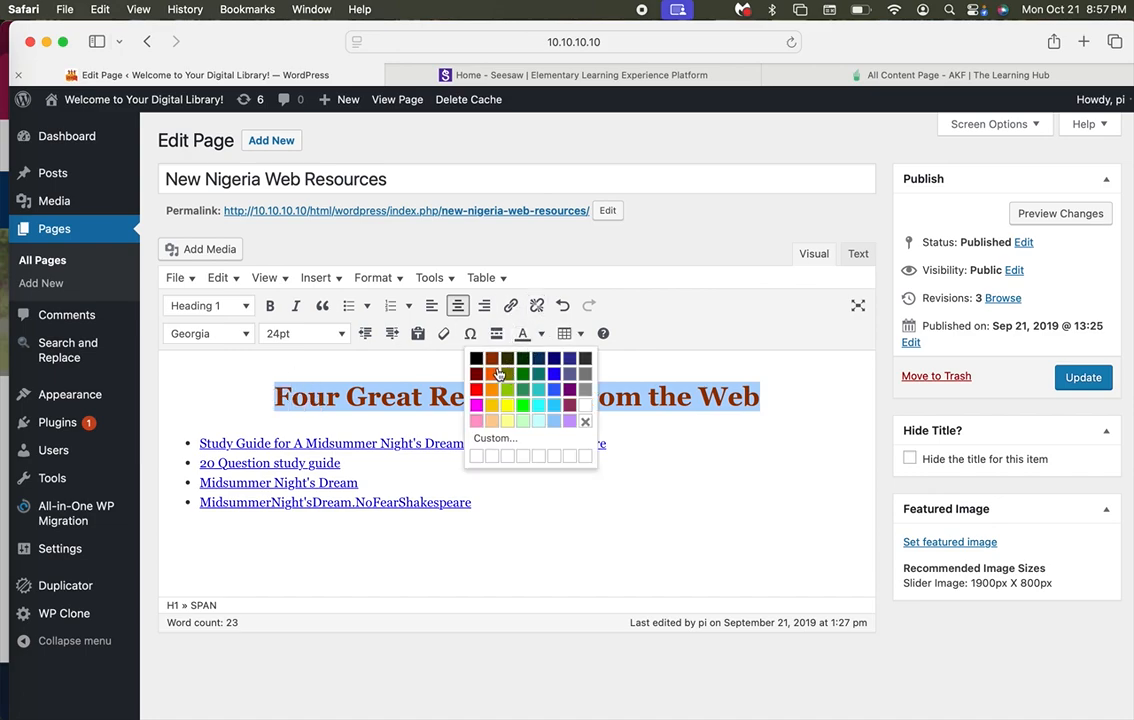
pyautogui.click(443, 333)
pyautogui.click(661, 494)
# - Insert an empty bullet item between the heading and the first study guide link
pyautogui.click(784, 388)
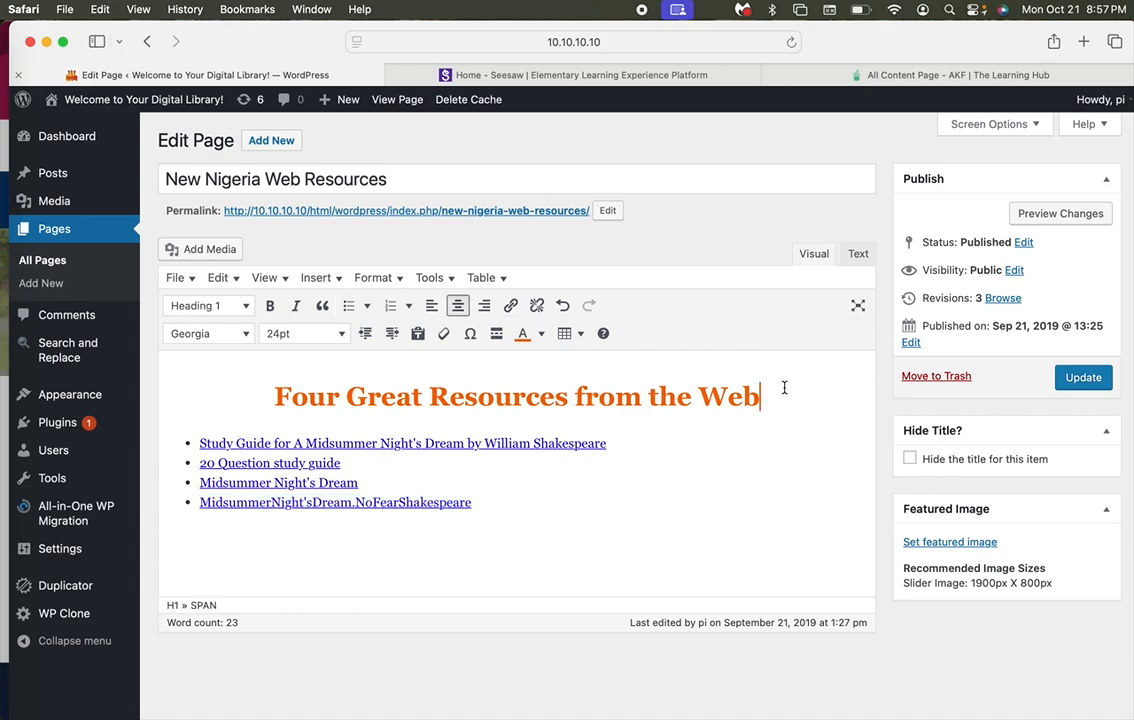
pyautogui.press('Return')
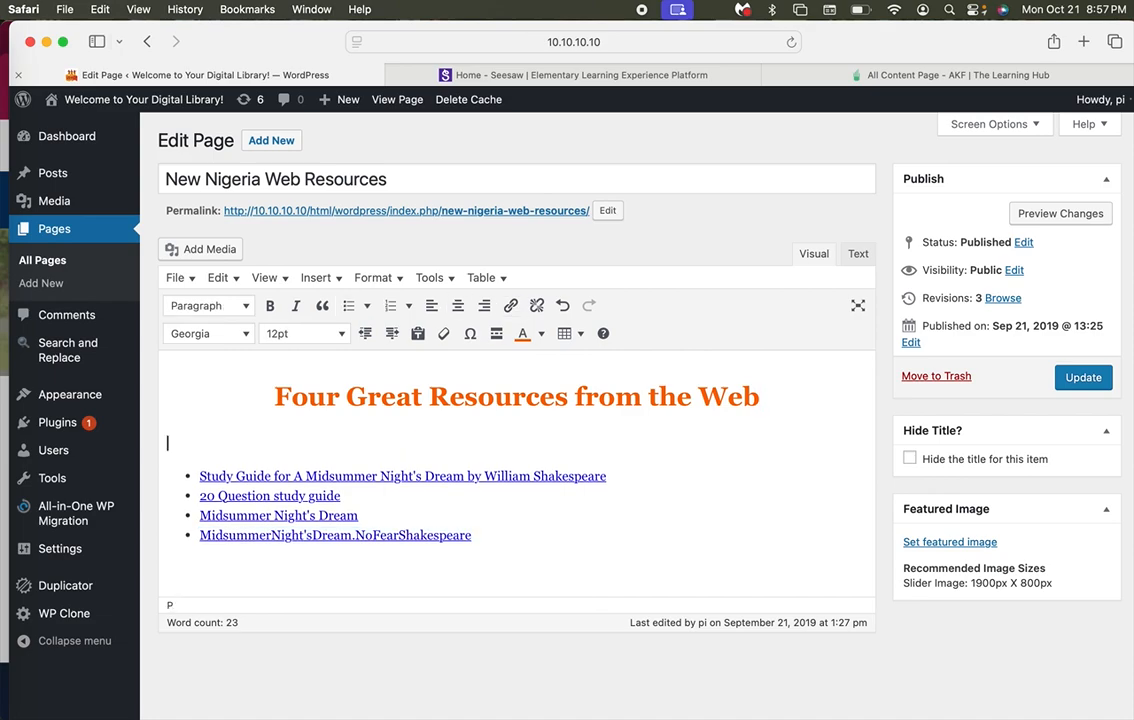
pyautogui.click(348, 305)
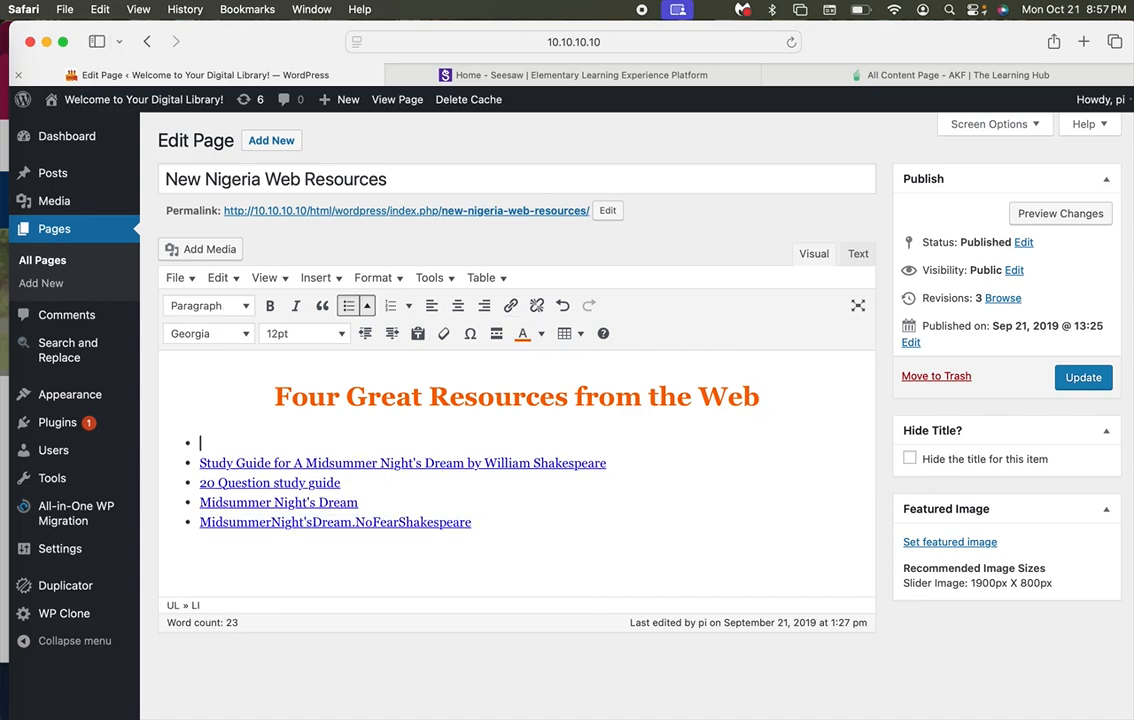
# - Add "Just click on each link to download" as its own line directly below the heading, in the same heading style
pyautogui.click(784, 388)
pyautogui.press('Return')
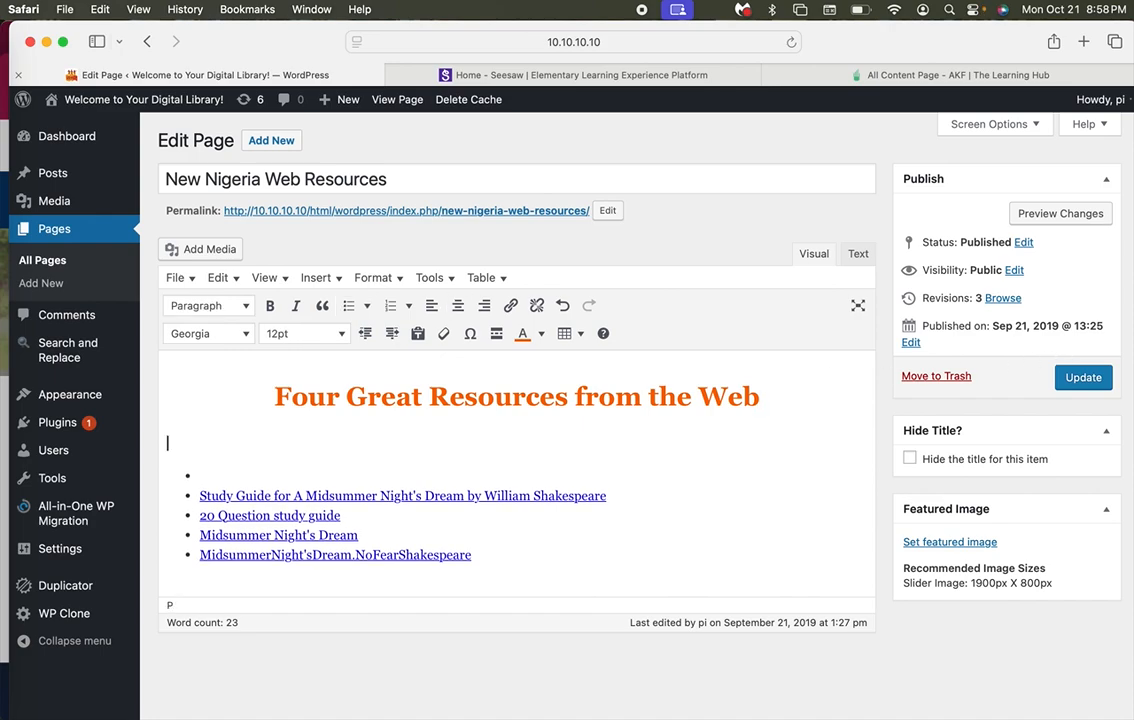
pyautogui.press('BackSpace')
pyautogui.write('Just')
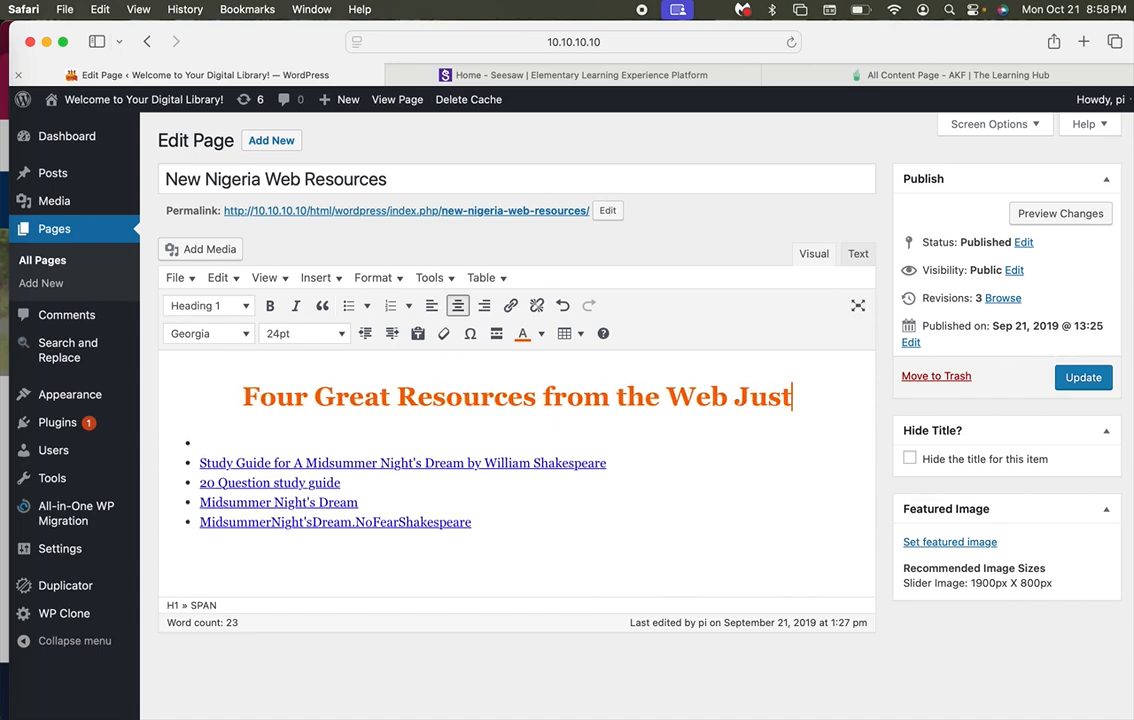
pyautogui.write(' click on ')
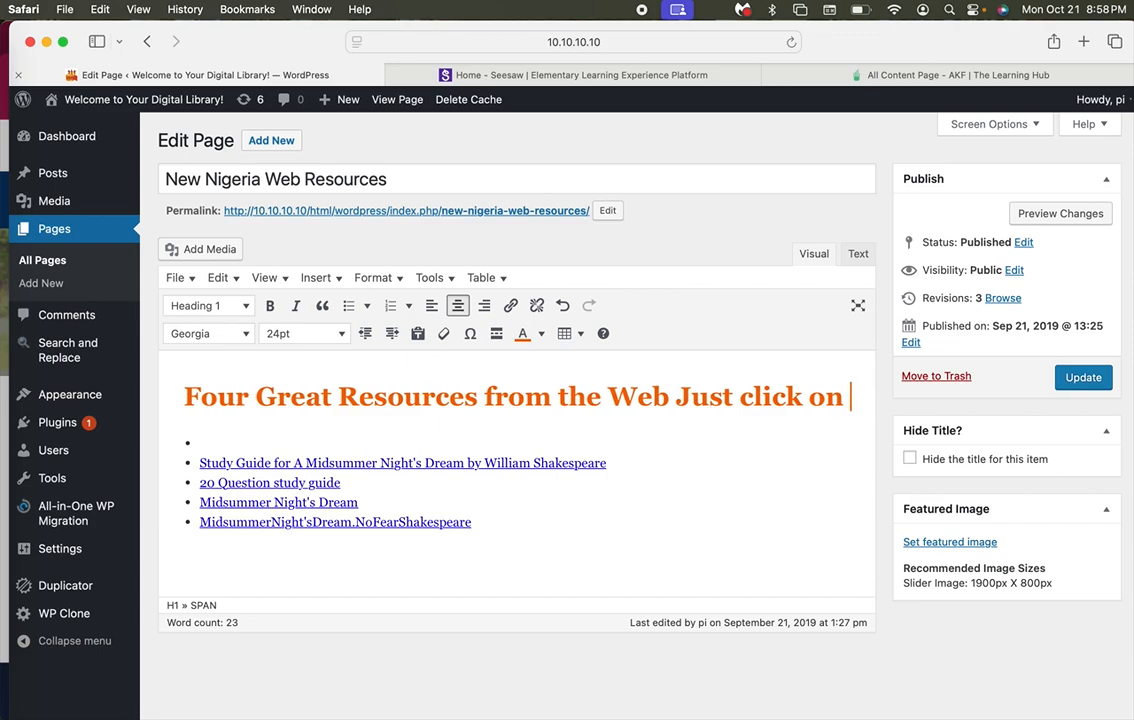
pyautogui.write('each link to ')
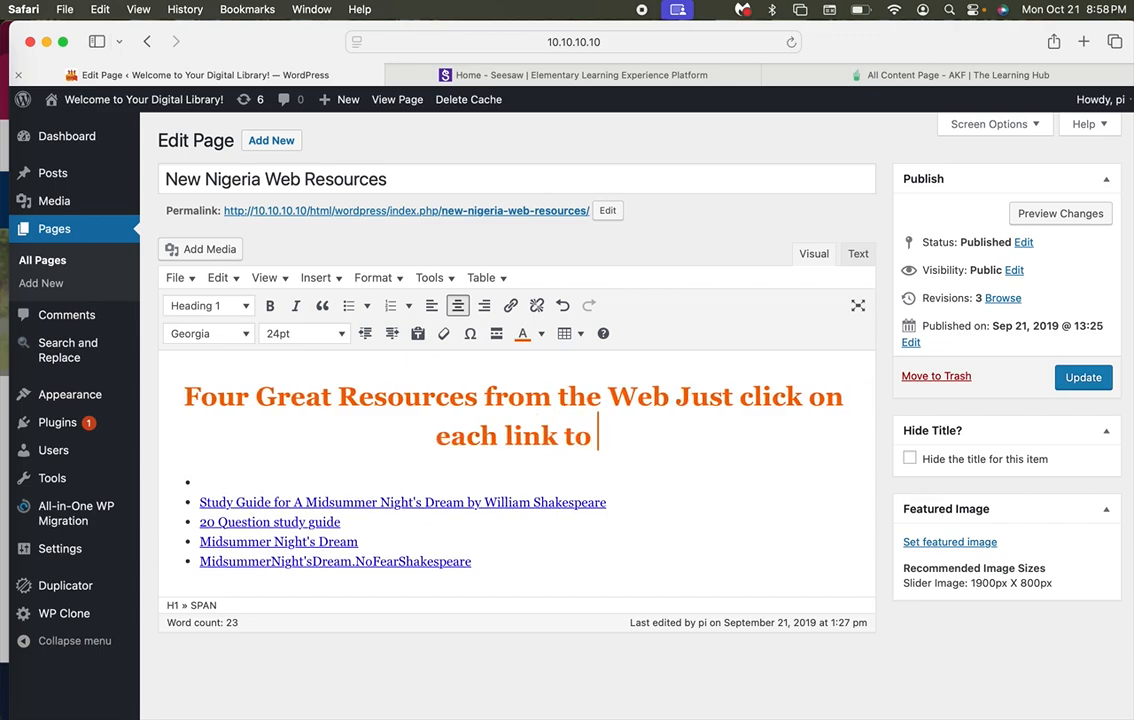
pyautogui.write('download')
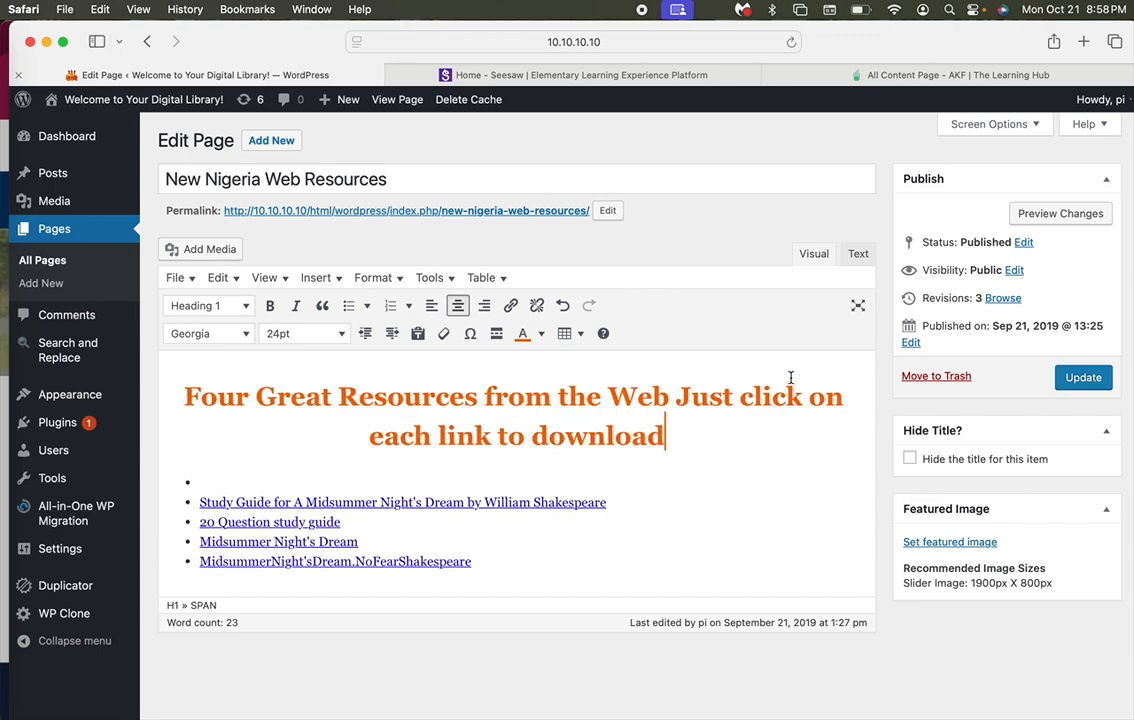
pyautogui.click(676, 396)
pyautogui.press('Return')
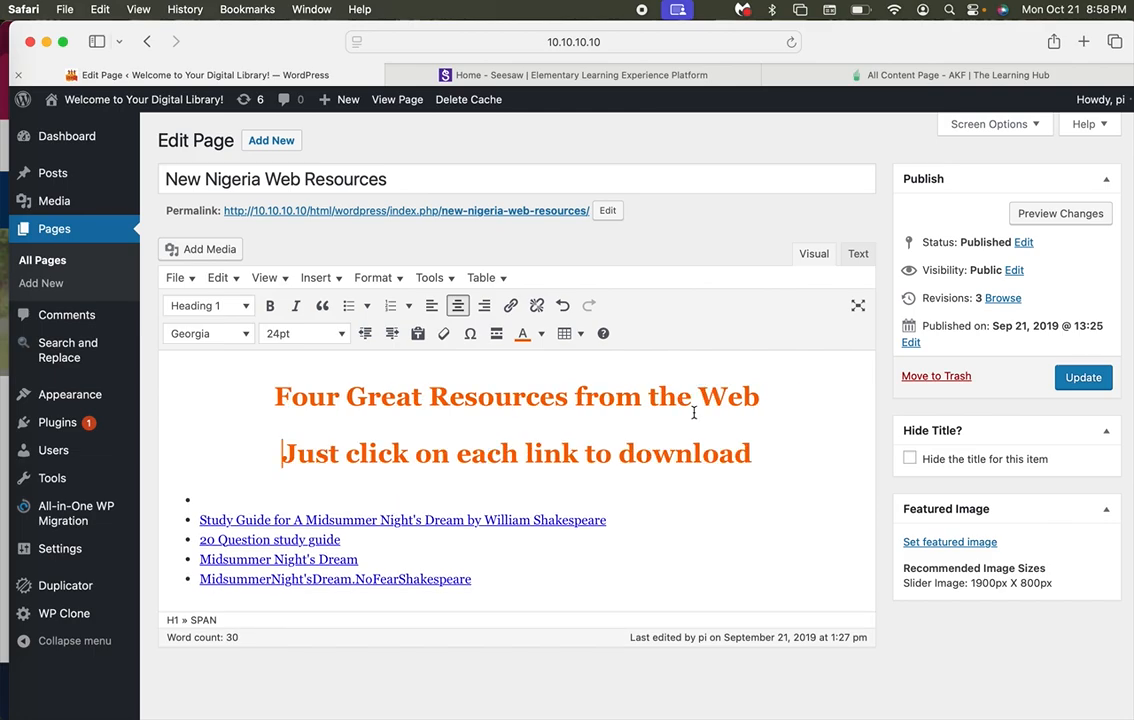
# - Format the line "Just click on each link to download" in magenta at 10pt
pyautogui.moveTo(775, 456); pyautogui.dragTo(253, 456)
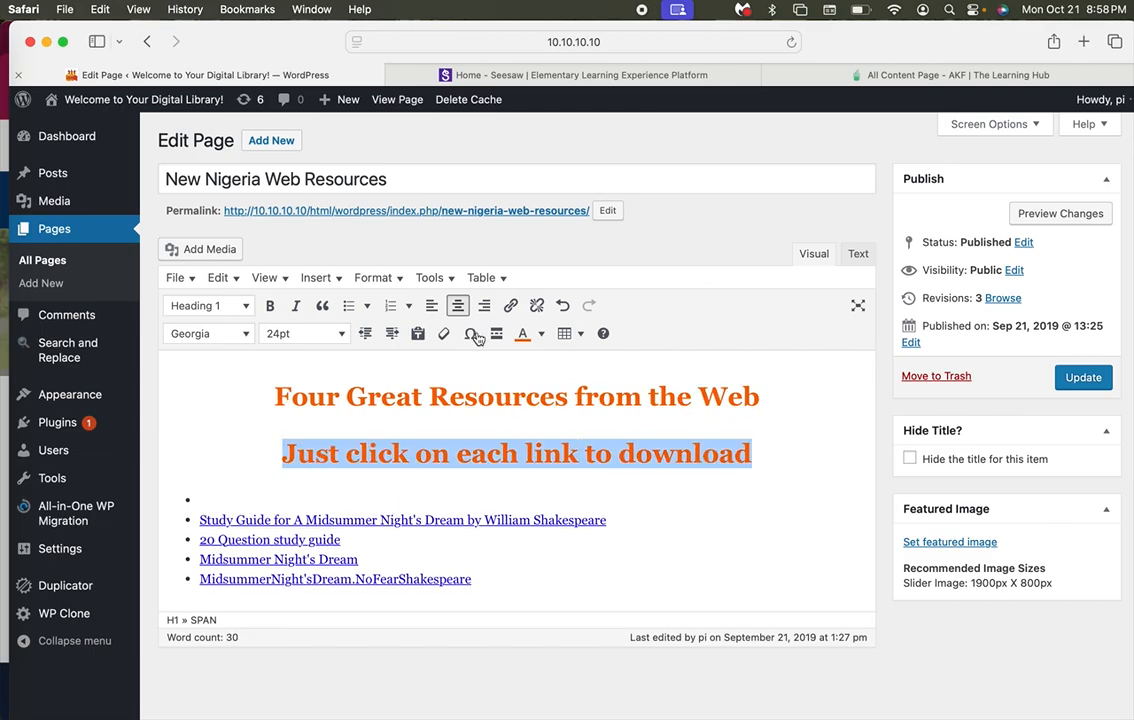
pyautogui.click(540, 335)
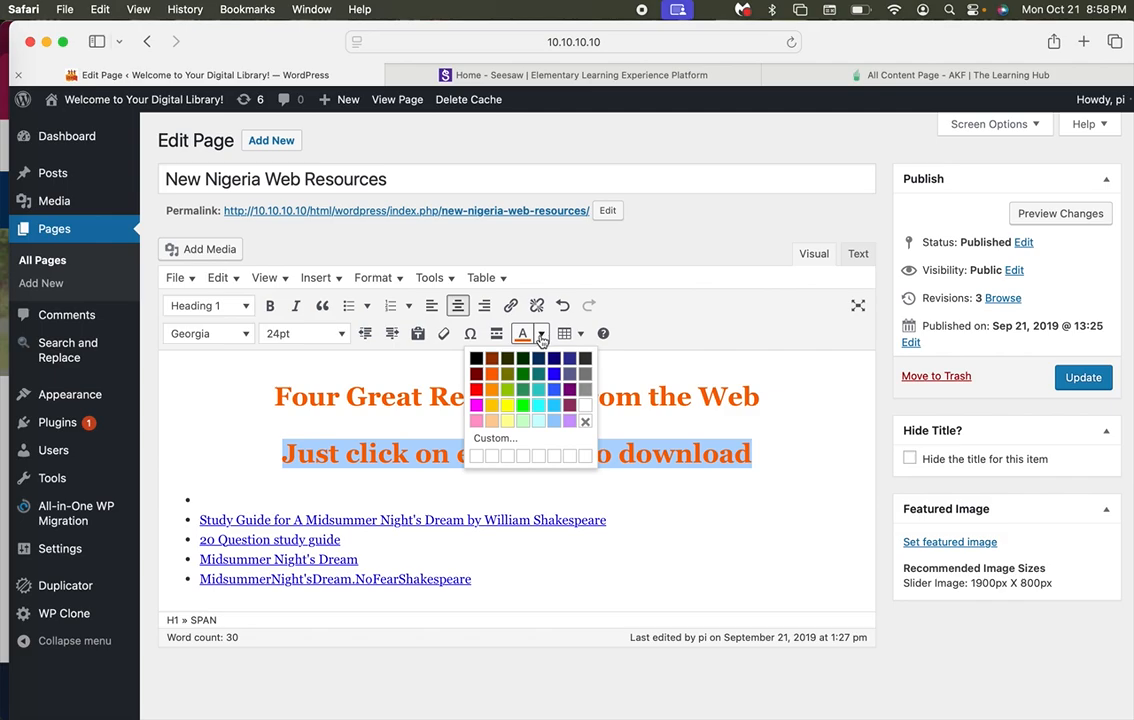
pyautogui.click(476, 405)
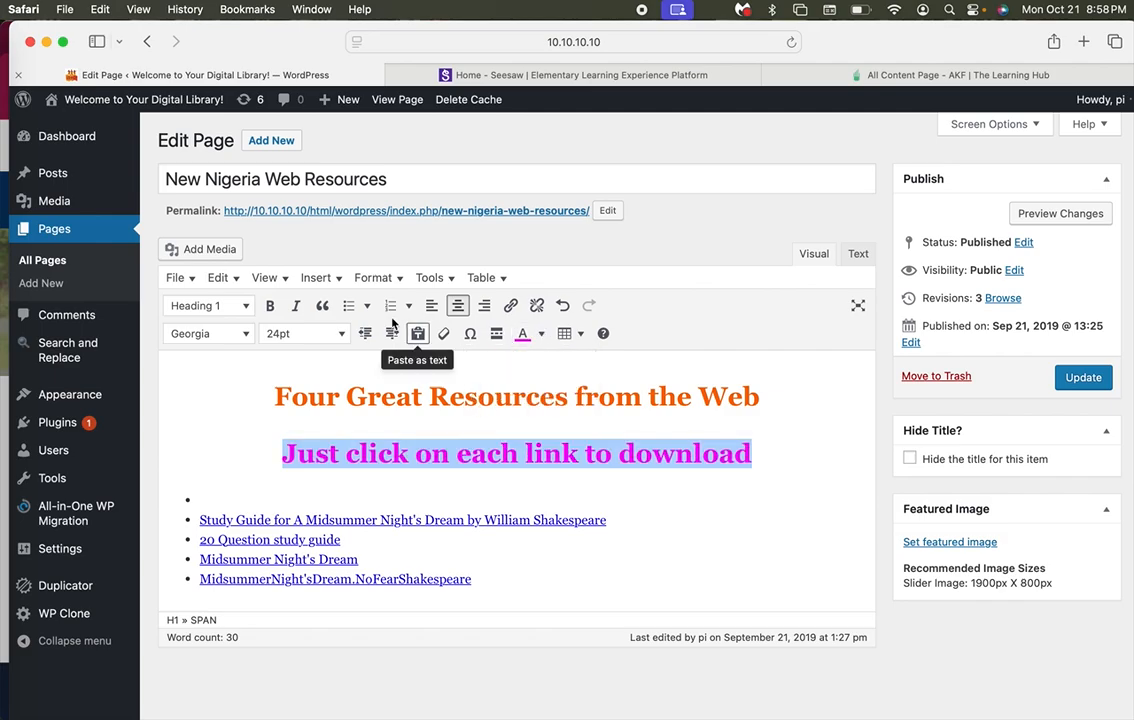
pyautogui.click(308, 334)
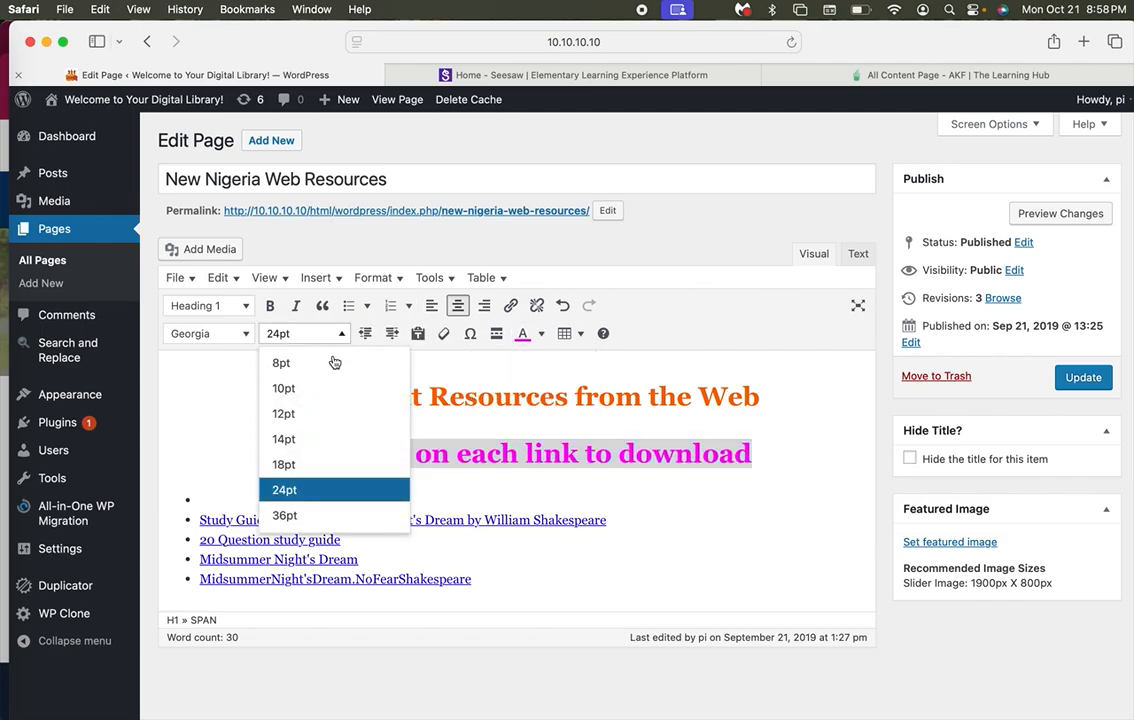
pyautogui.click(324, 389)
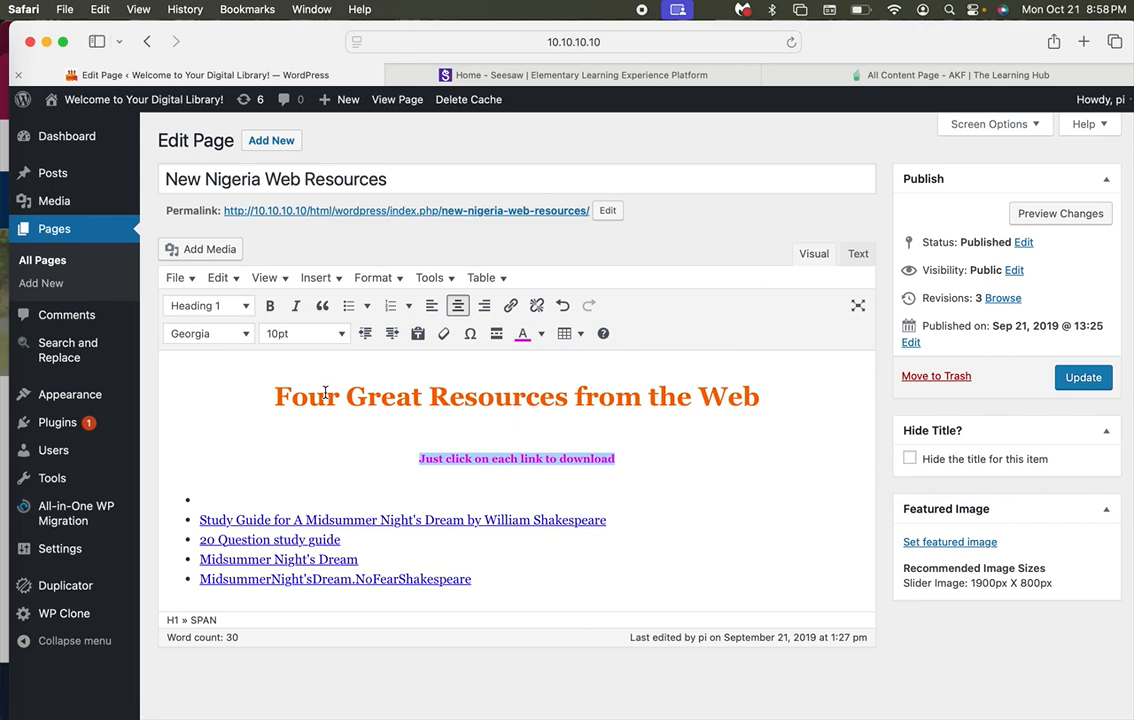
pyautogui.click(463, 460)
# - Delete the empty bullet at the start of the link list and update the page
pyautogui.click(240, 489)
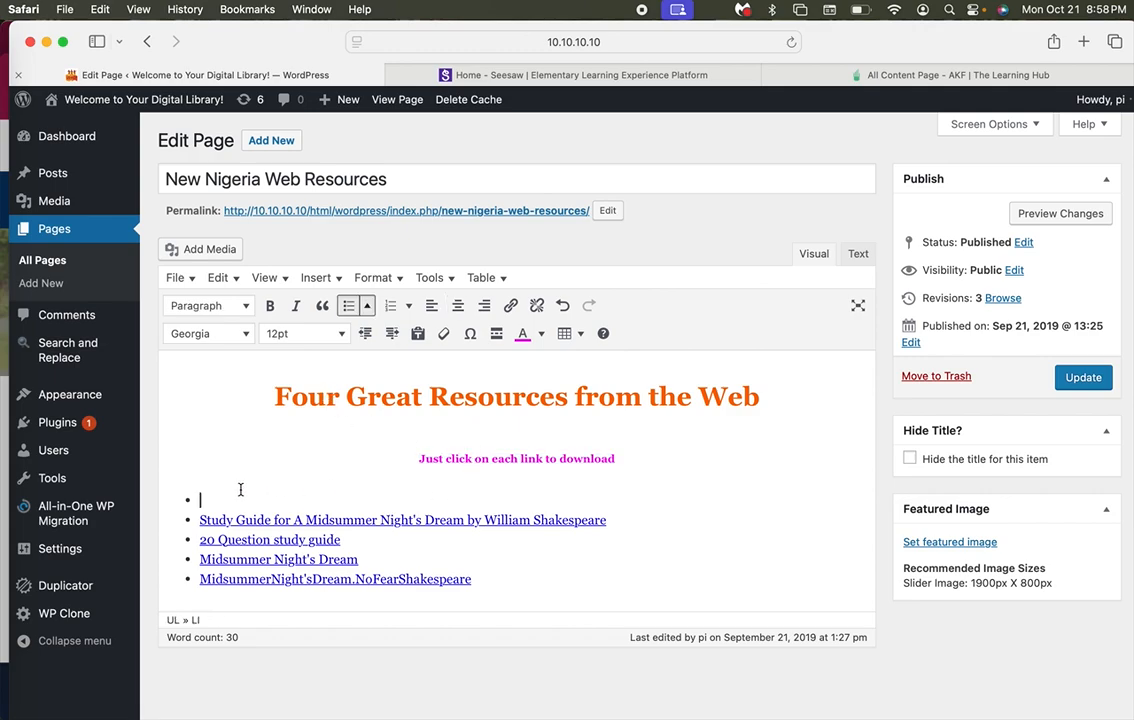
pyautogui.press('BackSpace')
pyautogui.press('BackSpace')
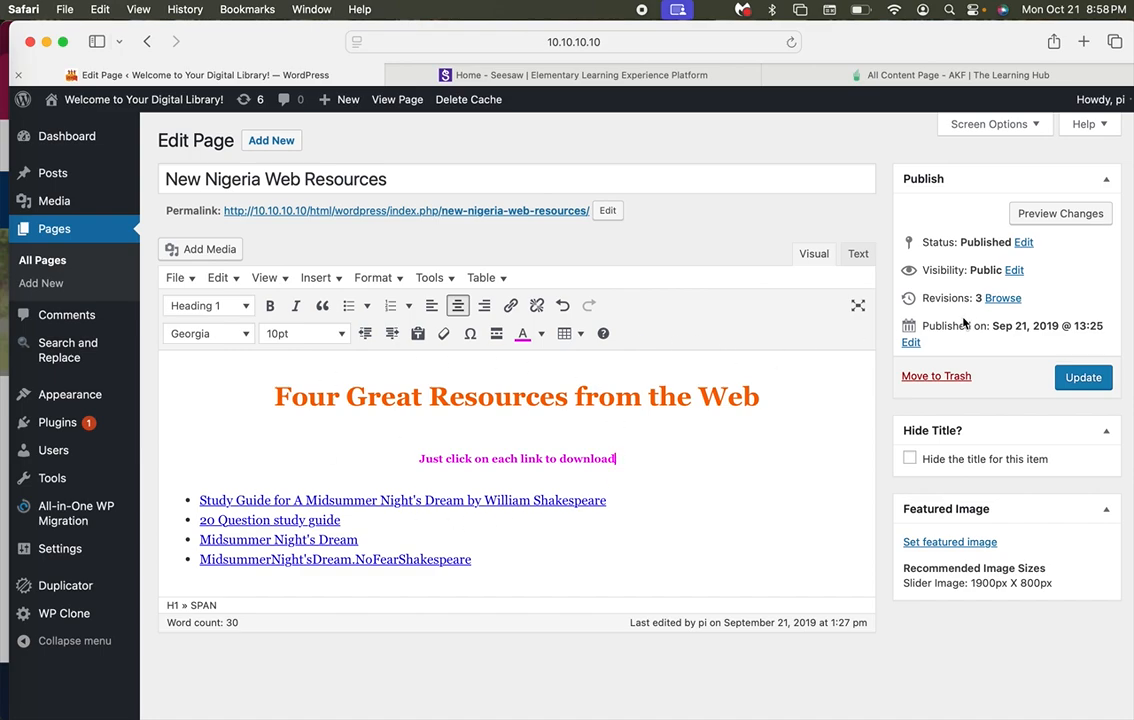
pyautogui.click(1092, 379)
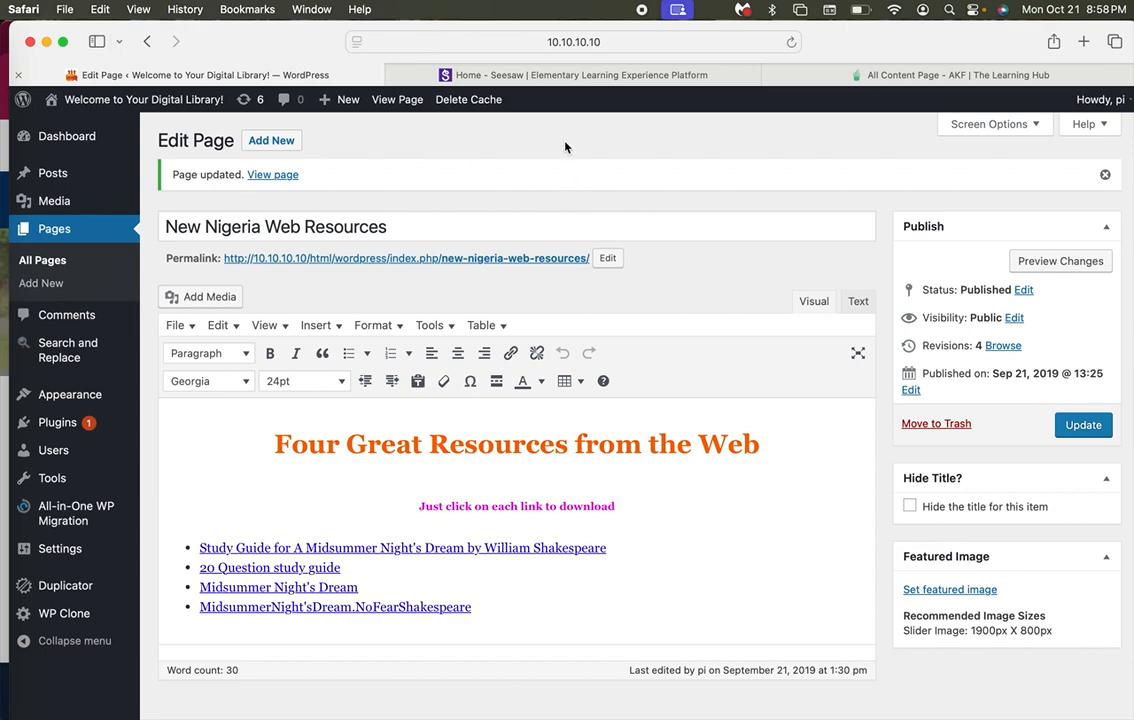
# - Delete the site's cache and return to the digital library's home page
pyautogui.click(470, 103)
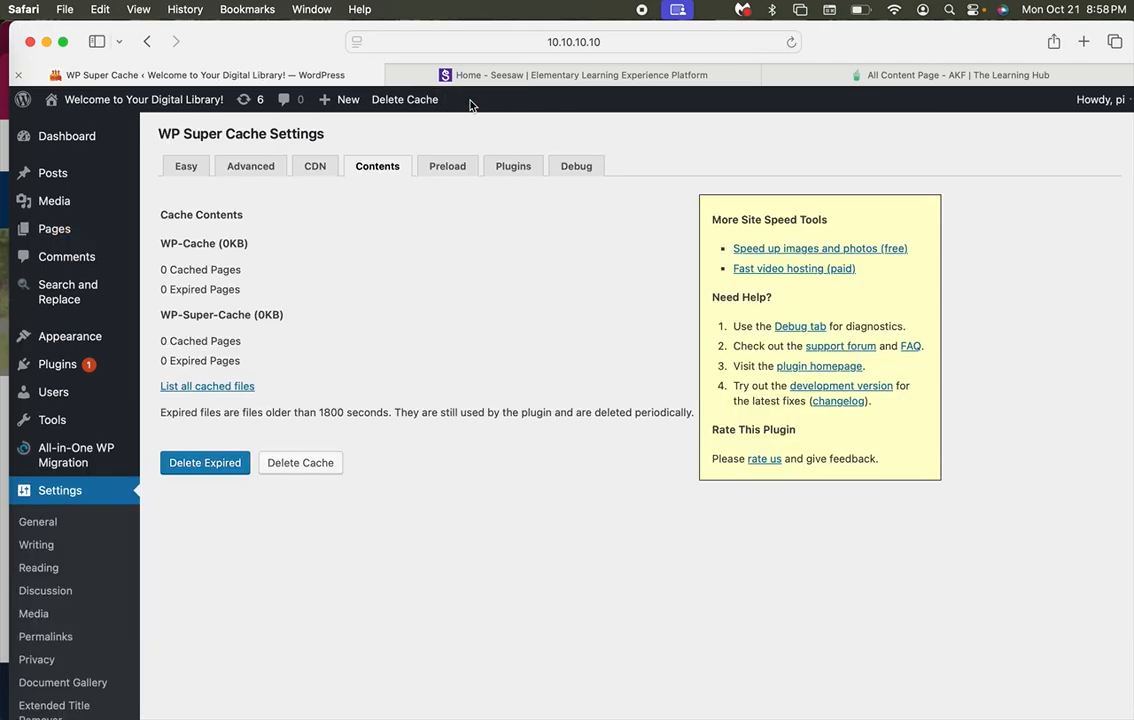
pyautogui.click(70, 135)
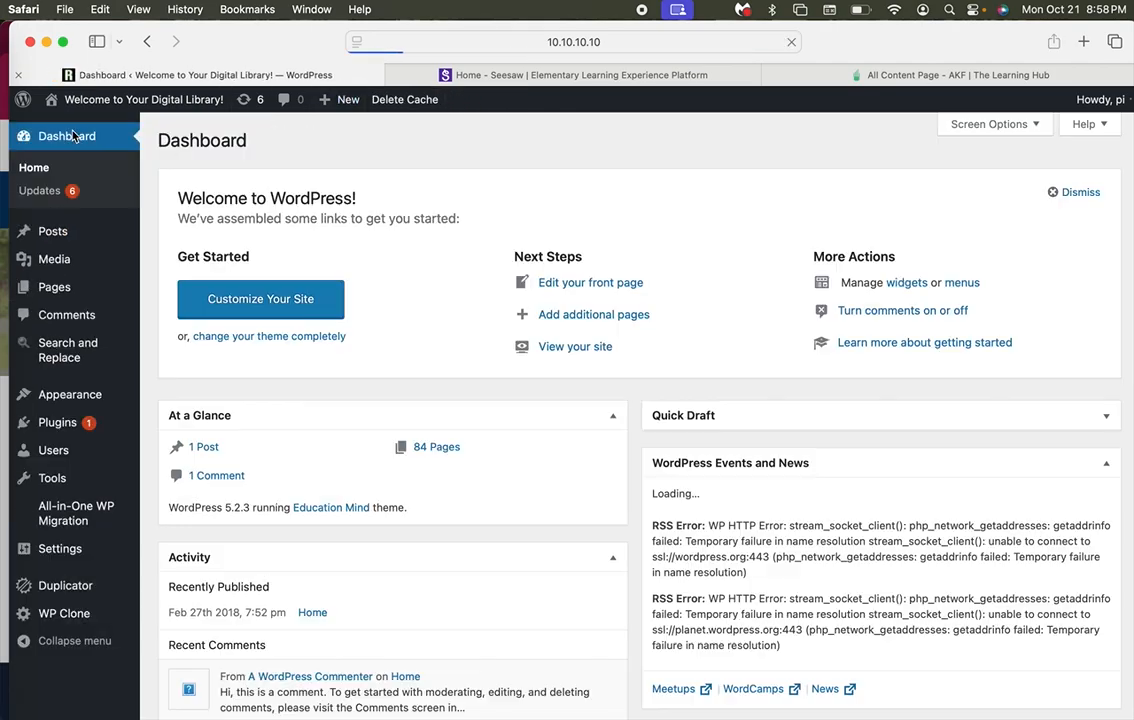
pyautogui.click(147, 100)
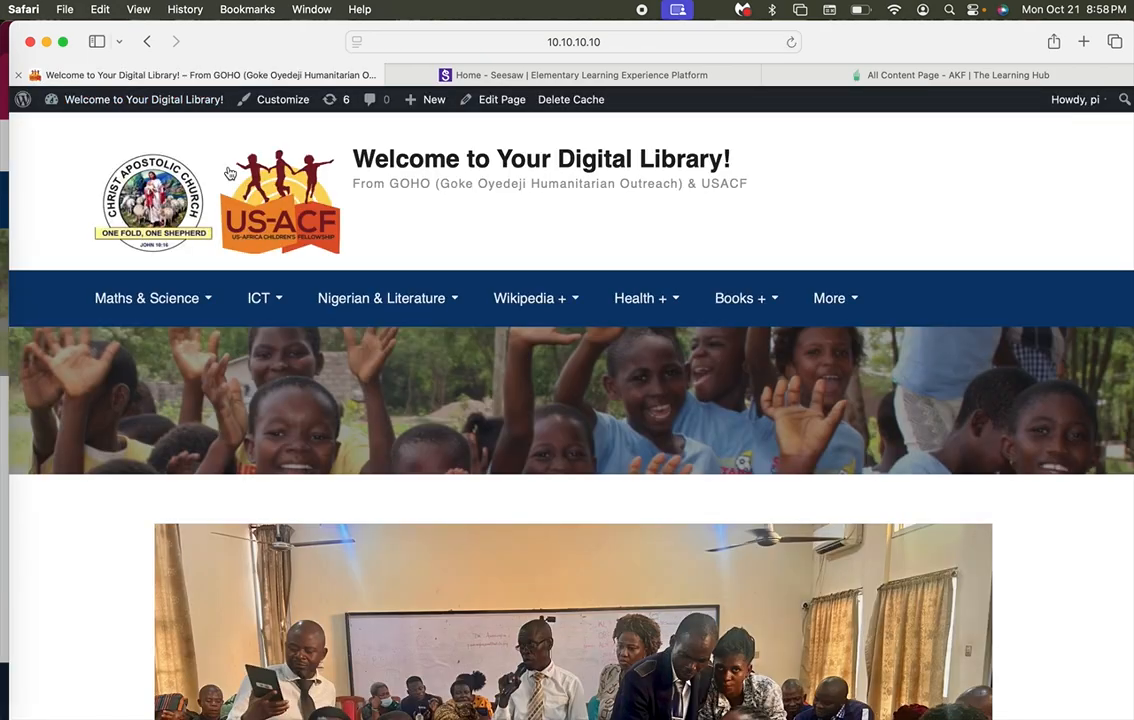
# - Visit the "New Nigeria Web Resources" page under "Nigerian & Literature" and open its "MidsummerNight'sDream.NoFearShakespeare" PDF to check the link
pyautogui.moveTo(391, 302)
pyautogui.click(387, 343)
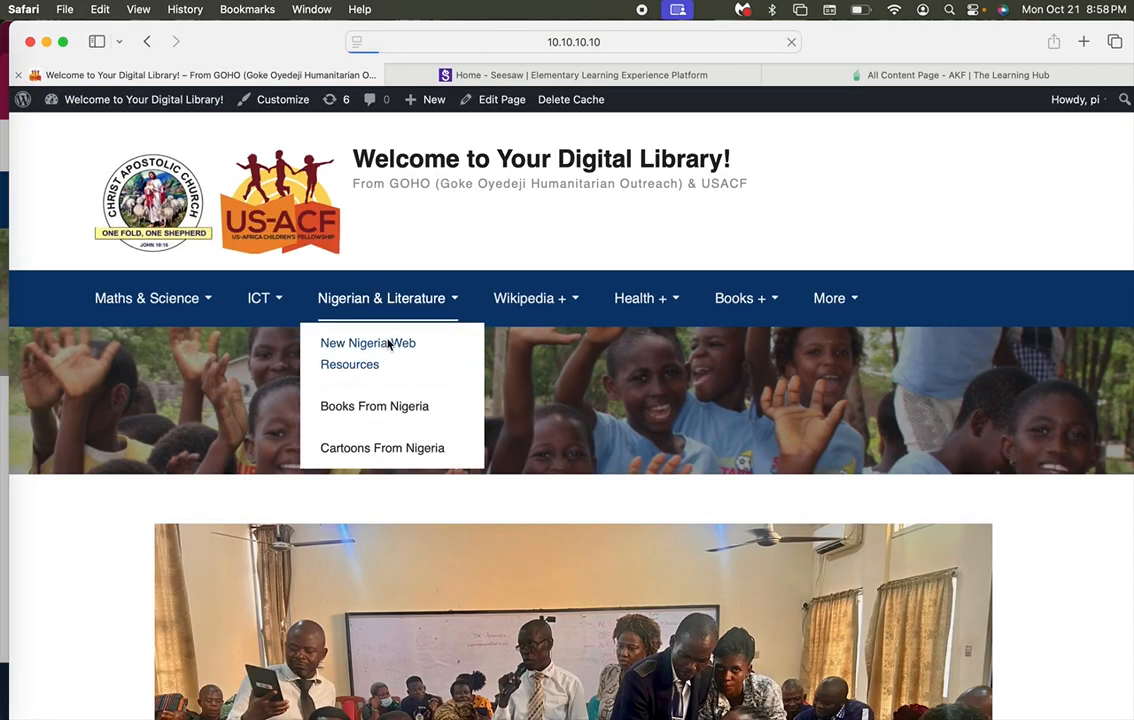
pyautogui.scroll(-3, 686, 572)
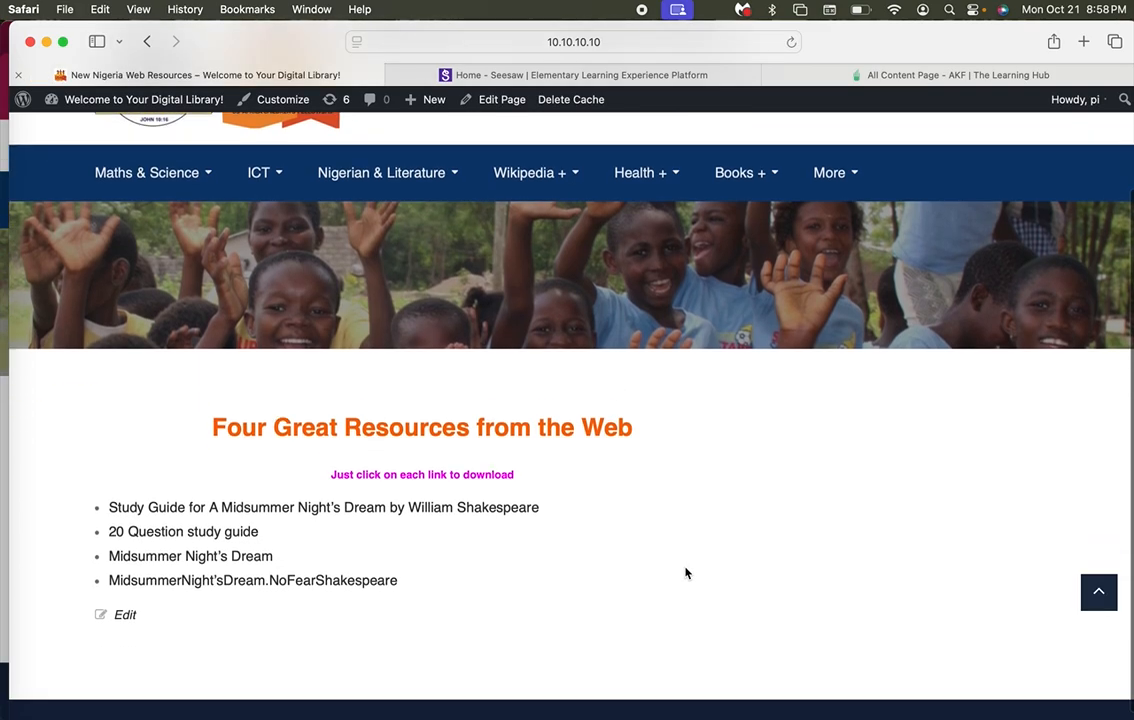
pyautogui.click(337, 576)
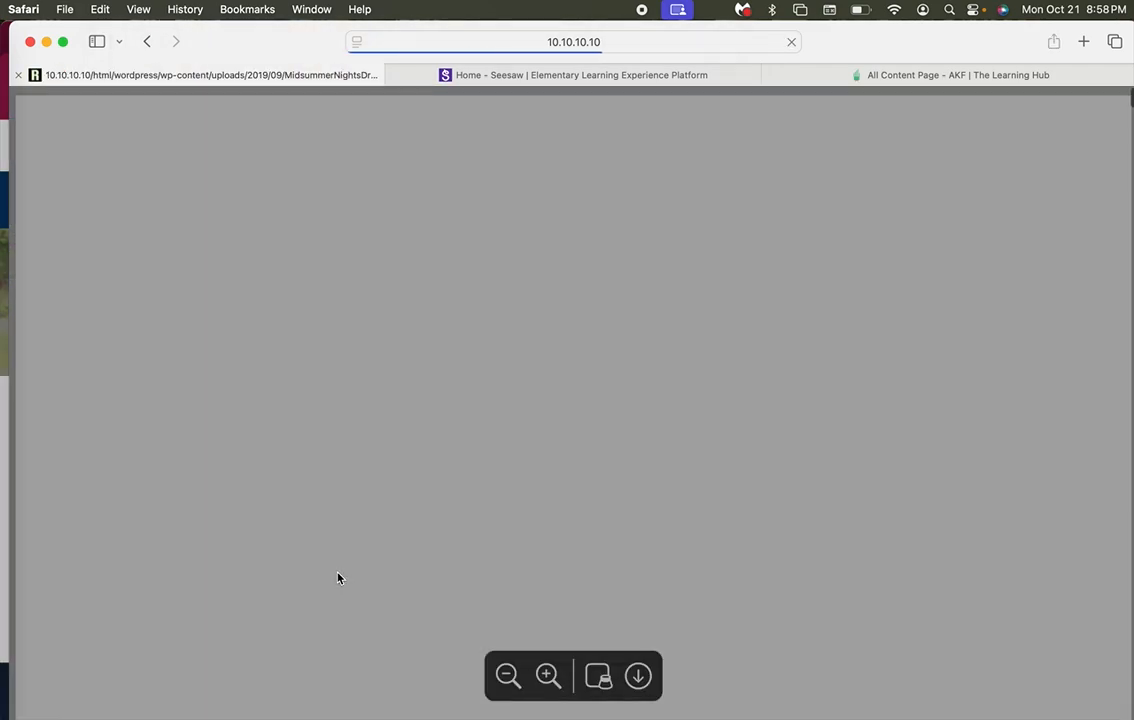